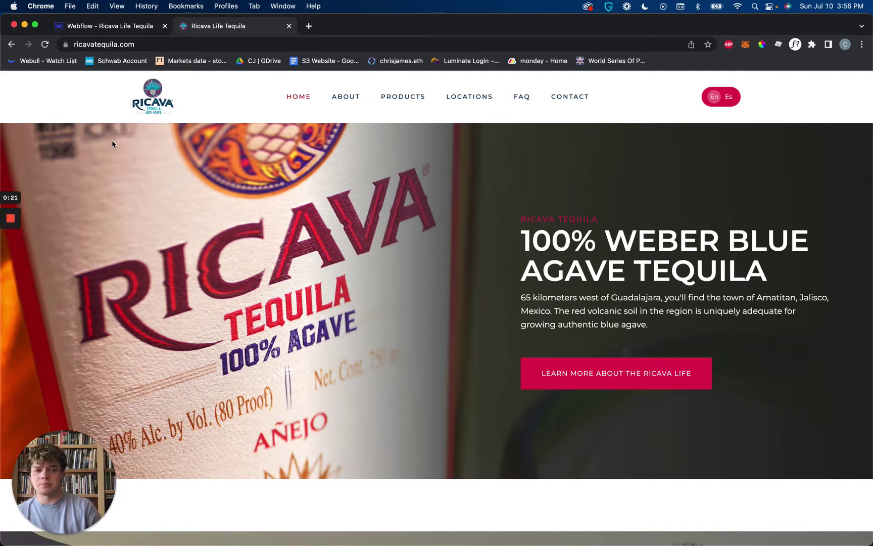
# On the live site, switch to Spanish, open the Spanish products page, then switch back to English.
pyautogui.scroll(-6, 336, 328)
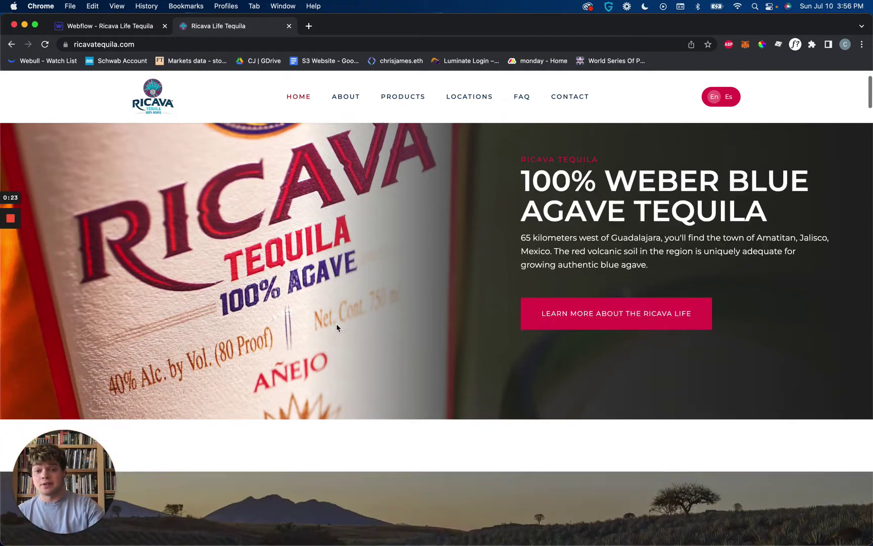
pyautogui.scroll(-2, 336, 328)
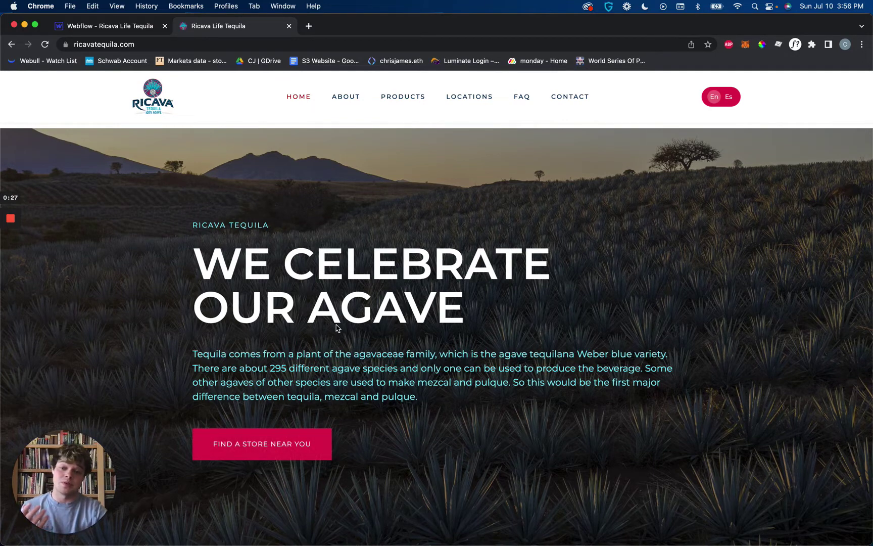
pyautogui.scroll(7, 336, 328)
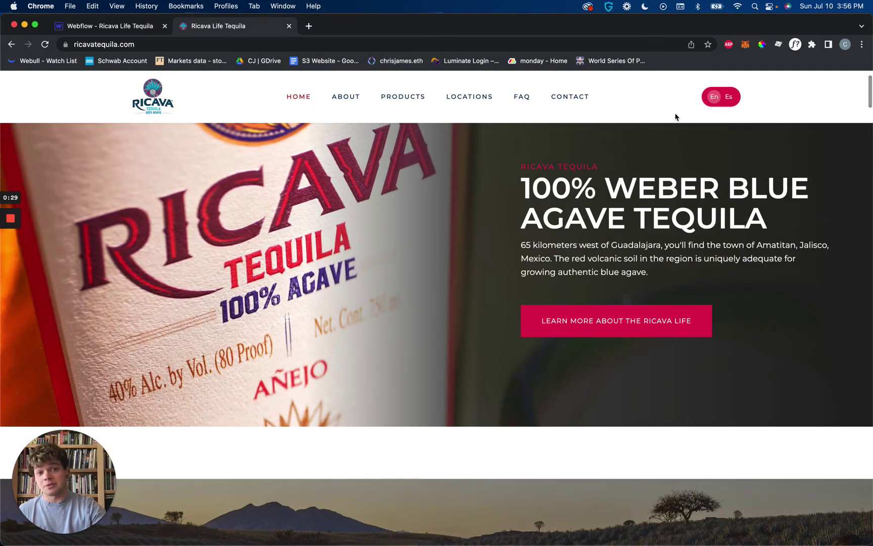
pyautogui.click(728, 101)
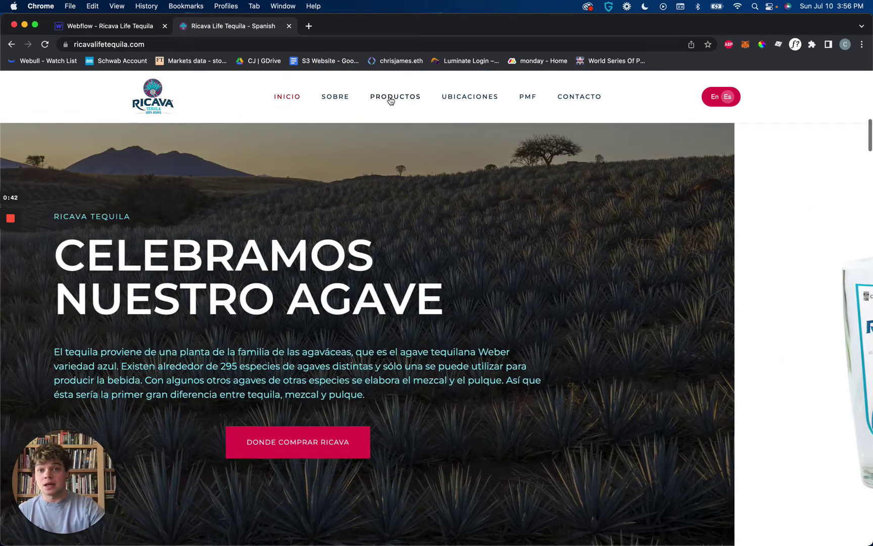
pyautogui.click(391, 96)
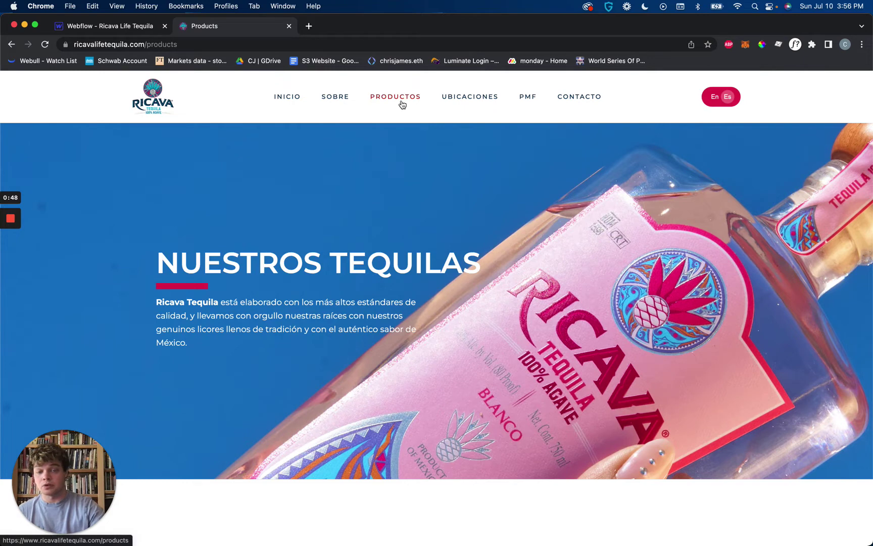
pyautogui.click(726, 97)
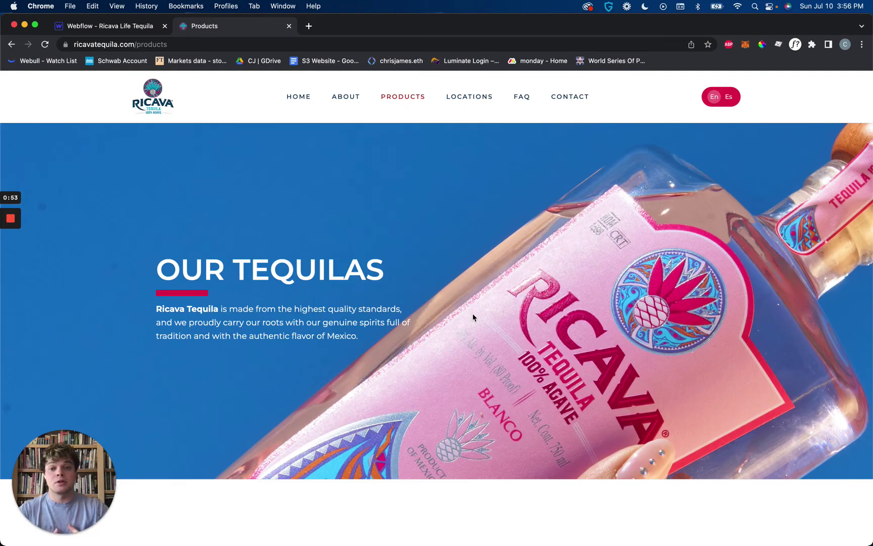
# Toggle the products page to Spanish and back to English, then return to the English homepage.
pyautogui.scroll(-10, 473, 317)
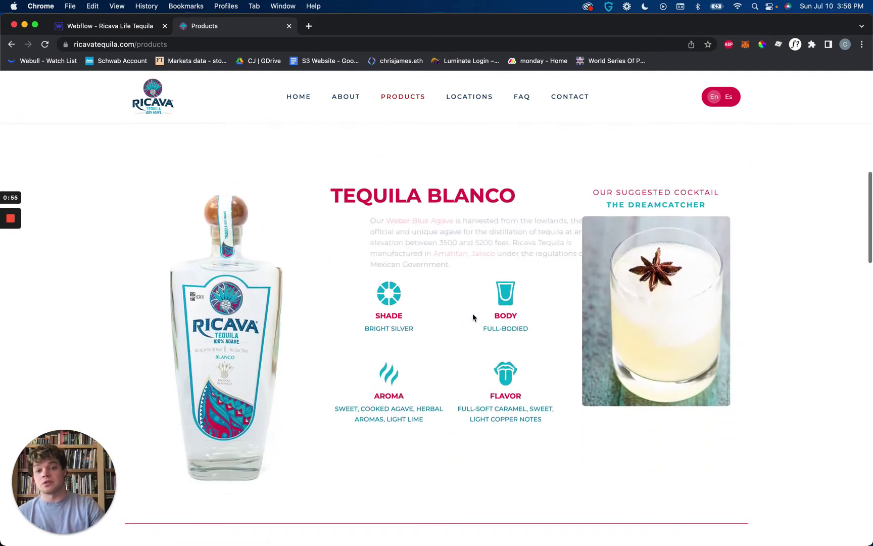
pyautogui.scroll(1, 473, 317)
pyautogui.click(708, 99)
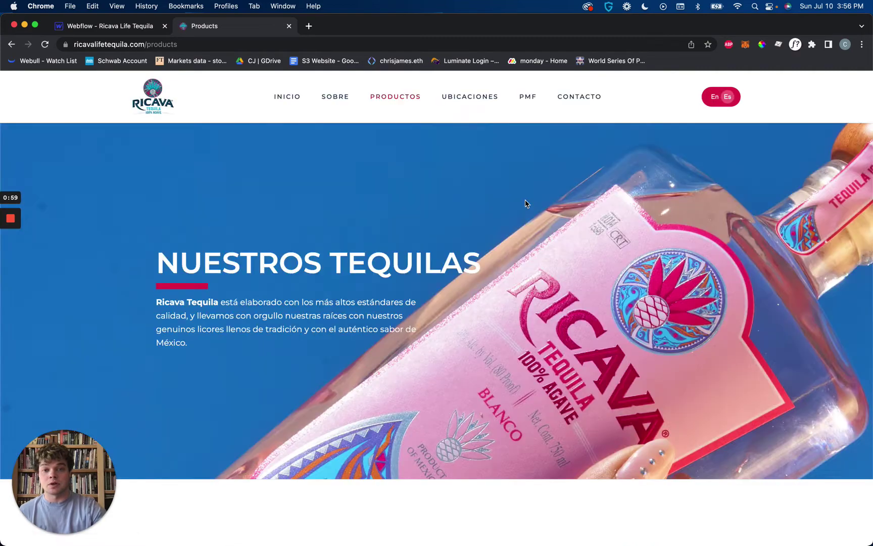
pyautogui.scroll(-5, 525, 199)
pyautogui.scroll(-3, 524, 199)
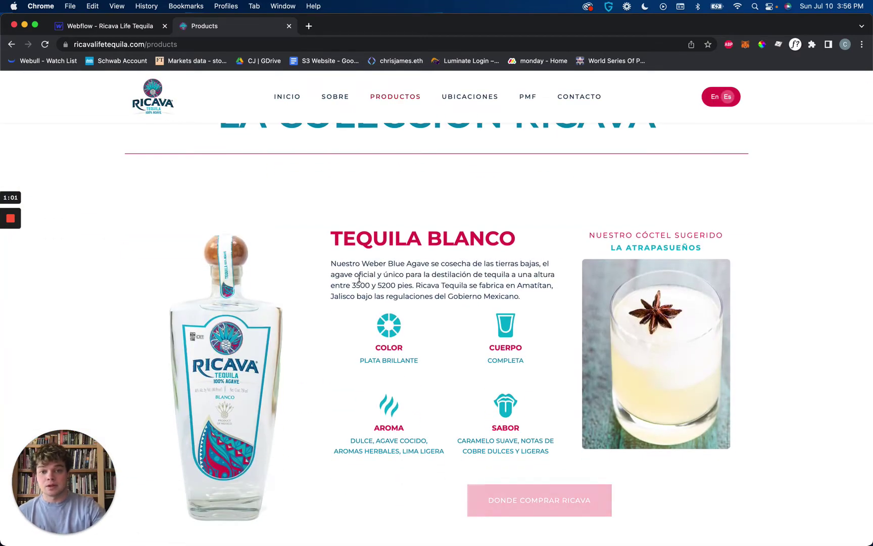
pyautogui.scroll(-2, 460, 320)
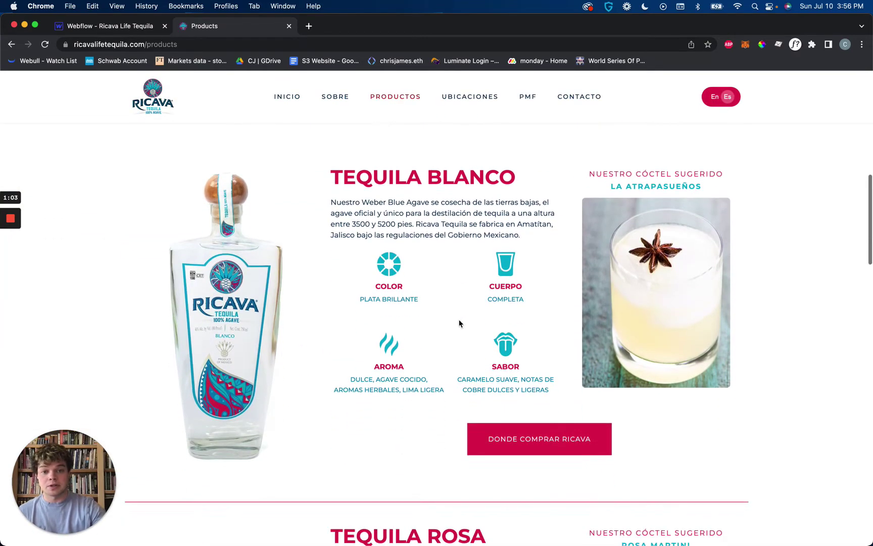
pyautogui.scroll(15, 455, 308)
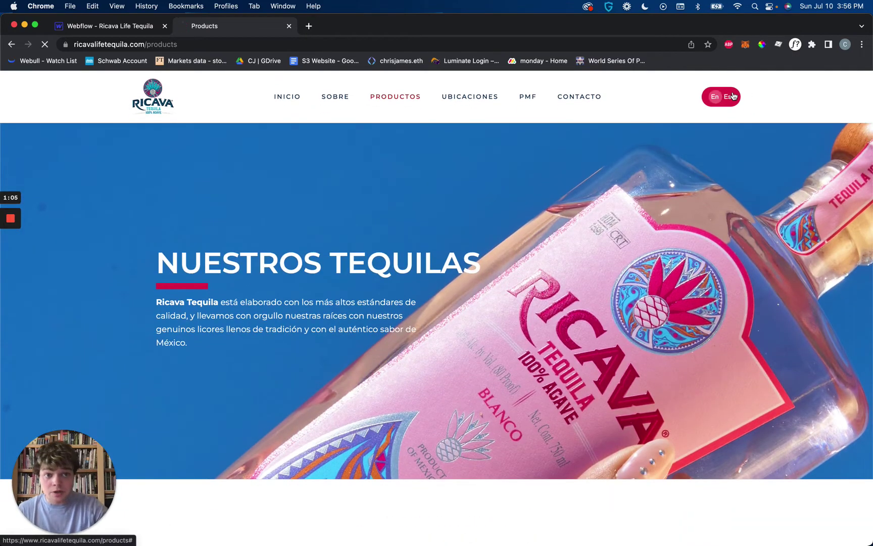
pyautogui.click(732, 96)
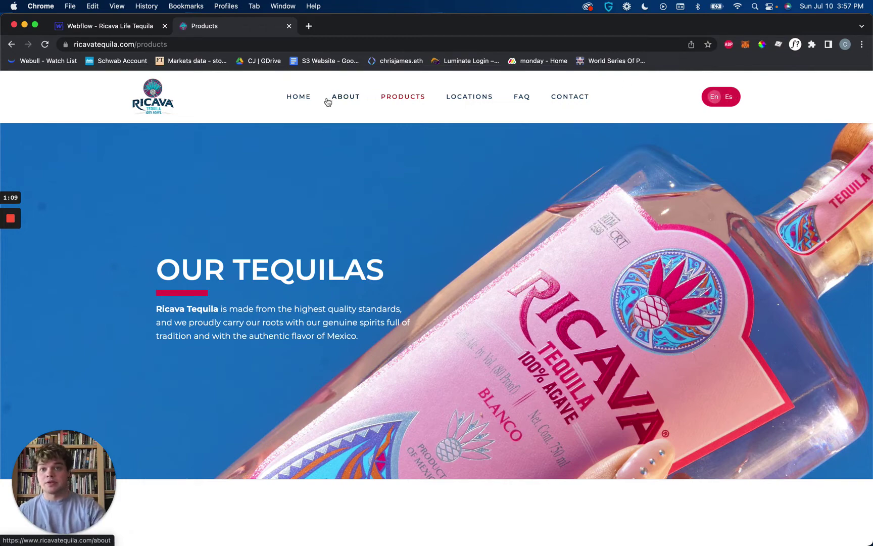
pyautogui.click(298, 97)
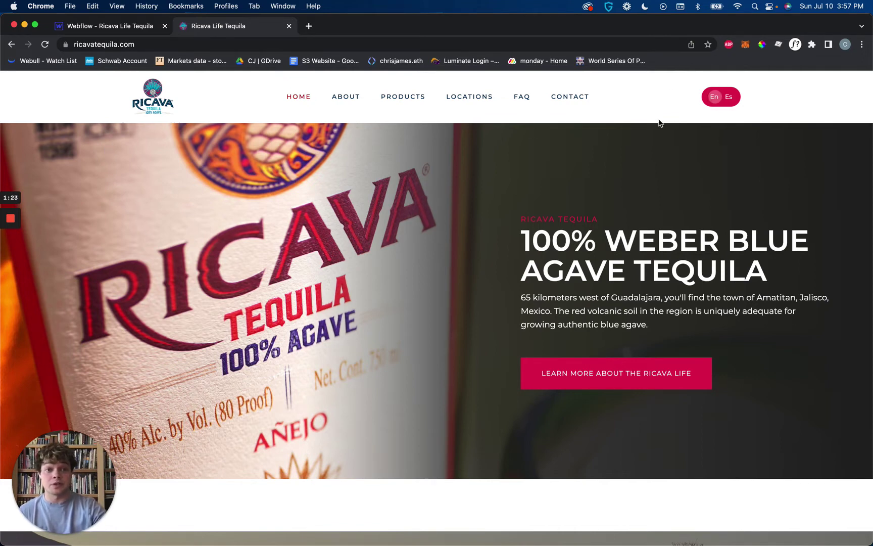
# Switch the homepage to Spanish, then open Project Settings > Custom Code in the Webflow tab.
pyautogui.click(728, 97)
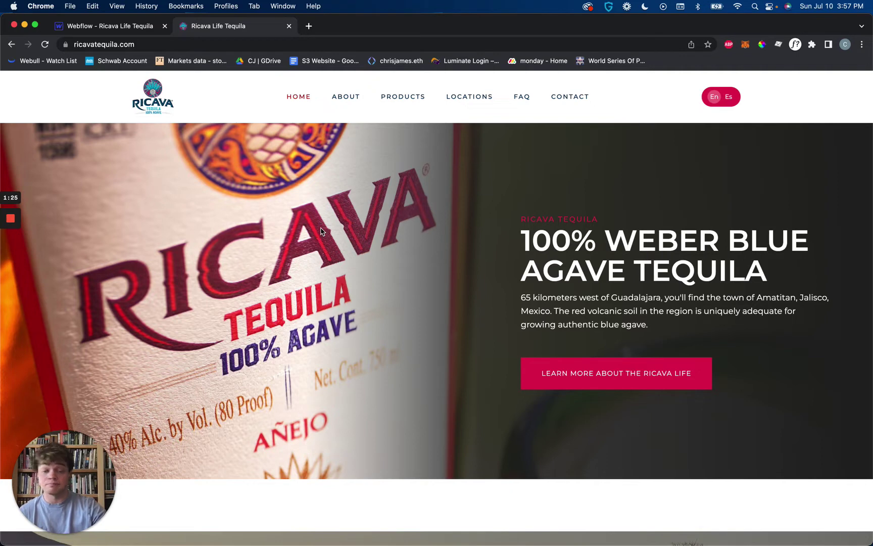
pyautogui.hotkey('ctrl', 'Tab')
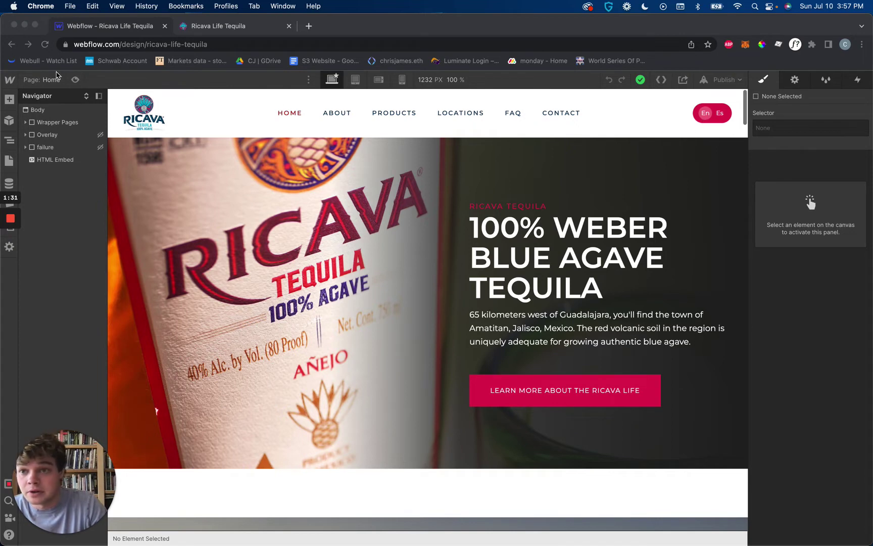
pyautogui.click(200, 75)
pyautogui.click(9, 79)
pyautogui.click(37, 108)
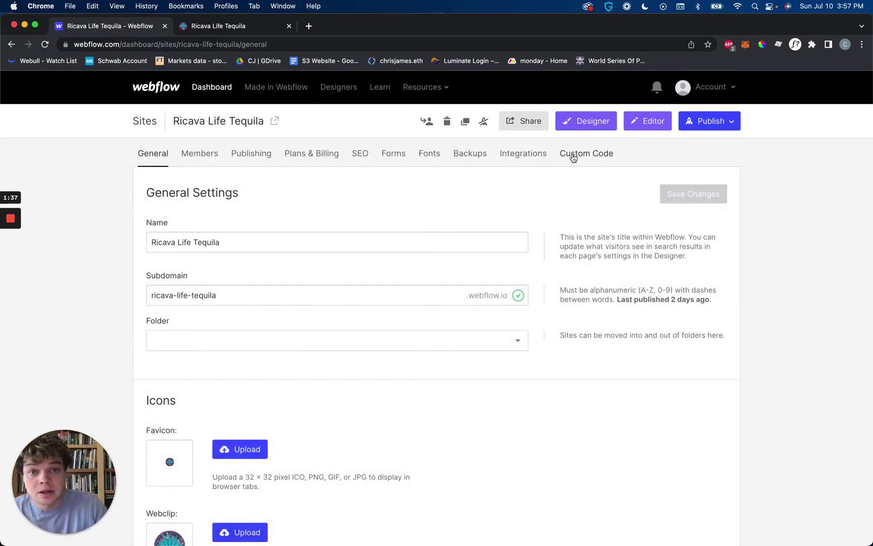
pyautogui.click(573, 154)
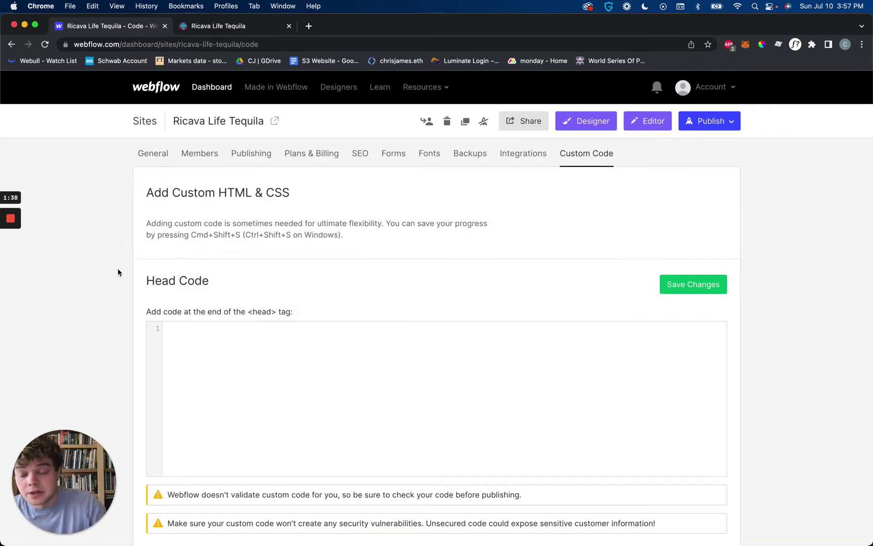
# Review the footer script, highlighting the whole script and the Spanish domain ricavalifetequila.
pyautogui.scroll(-10, 117, 273)
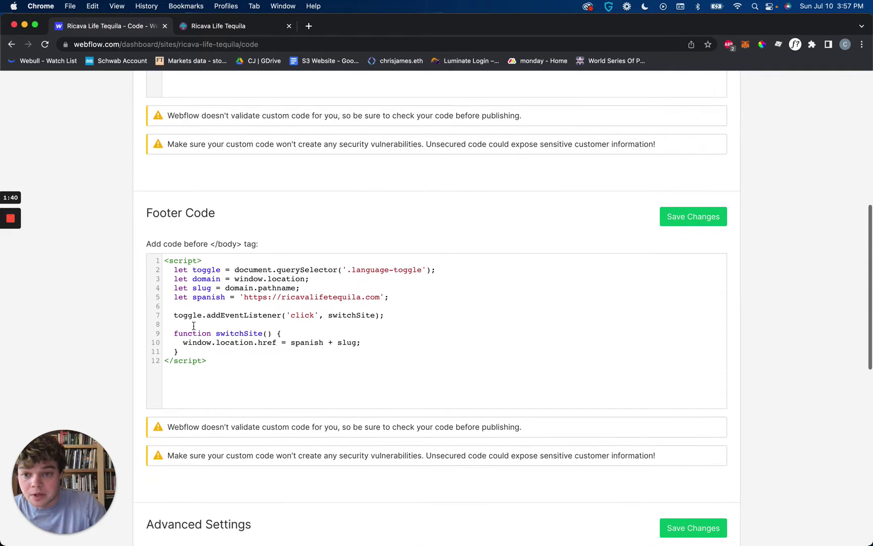
pyautogui.moveTo(166, 262); pyautogui.dragTo(250, 361)
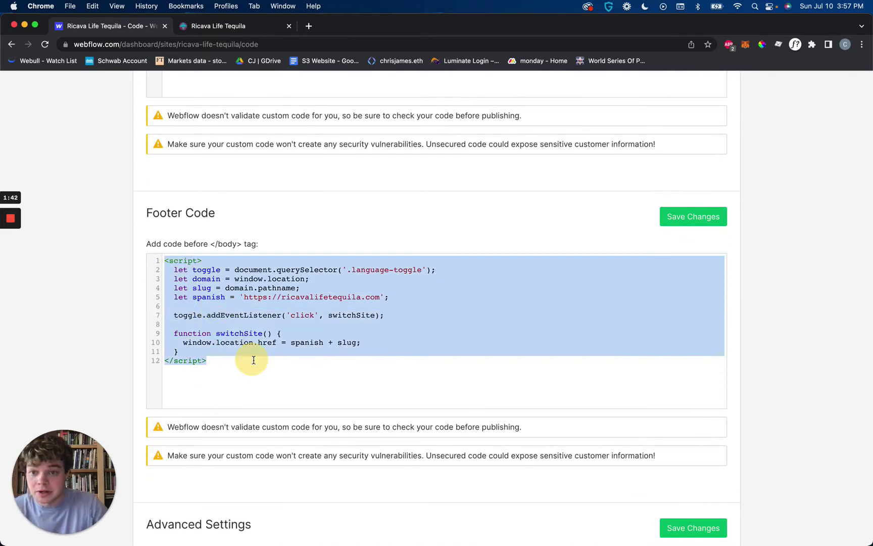
pyautogui.click(253, 361)
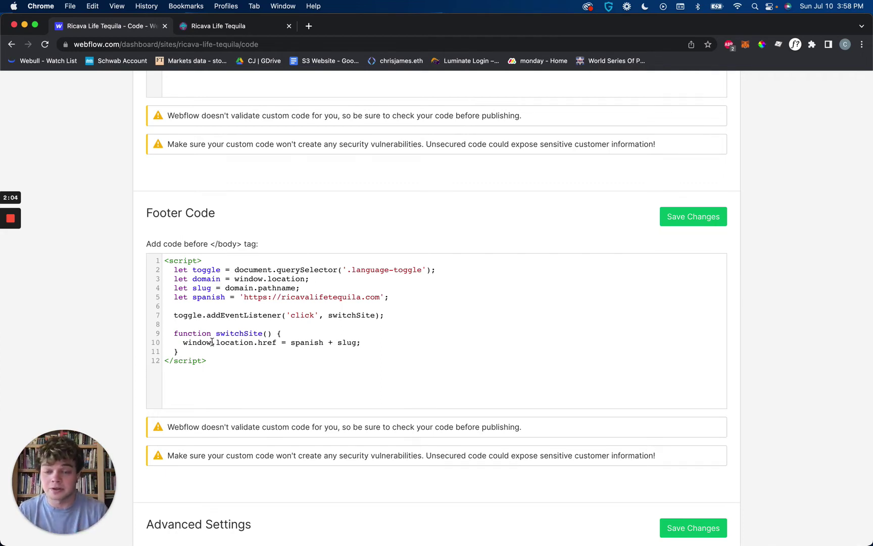
pyautogui.moveTo(212, 356); pyautogui.dragTo(115, 231)
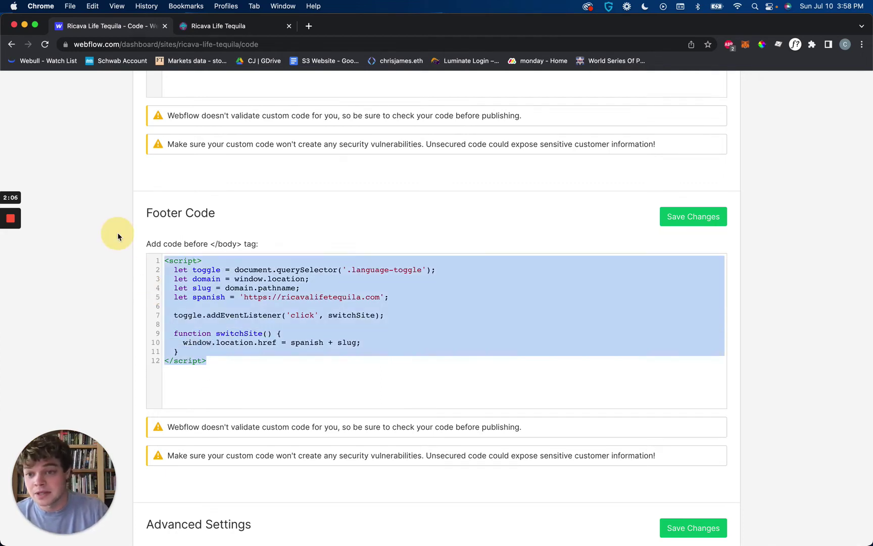
pyautogui.click(304, 315)
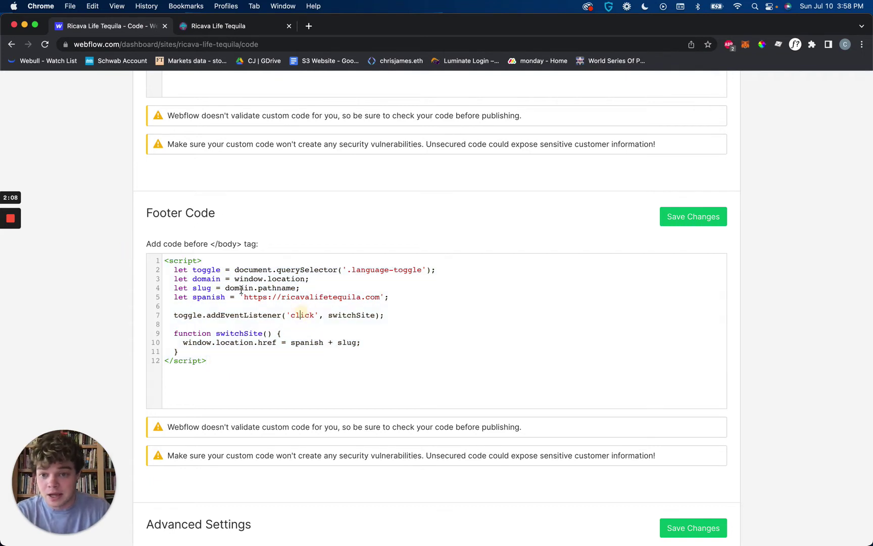
pyautogui.moveTo(248, 303); pyautogui.dragTo(375, 298)
pyautogui.click(375, 297)
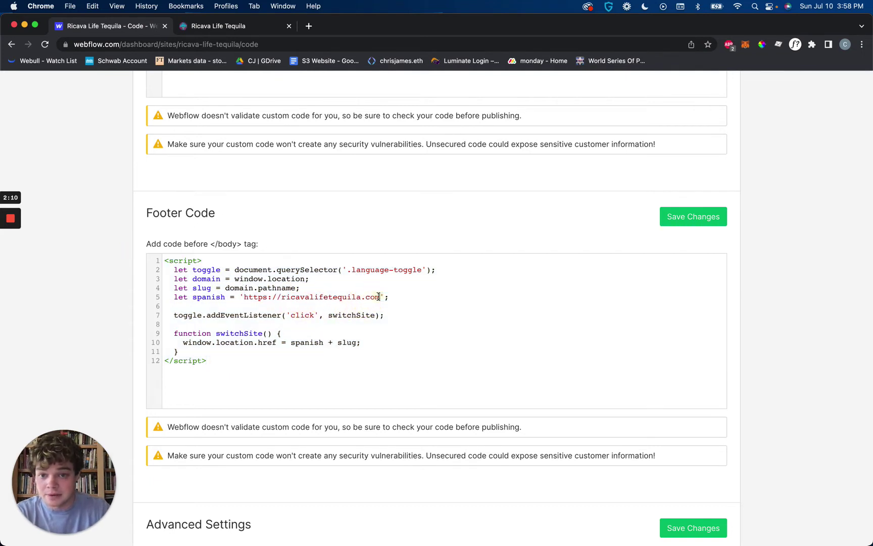
pyautogui.doubleClick(315, 297)
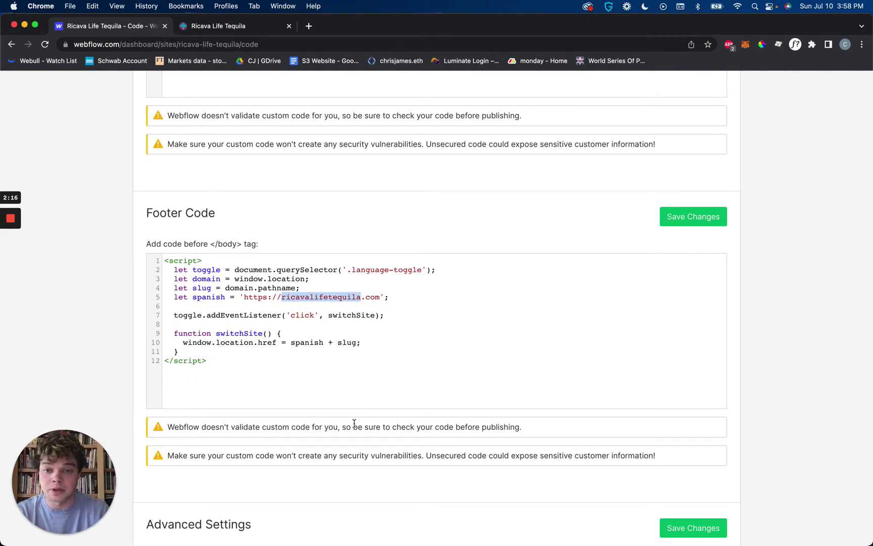
pyautogui.click(331, 313)
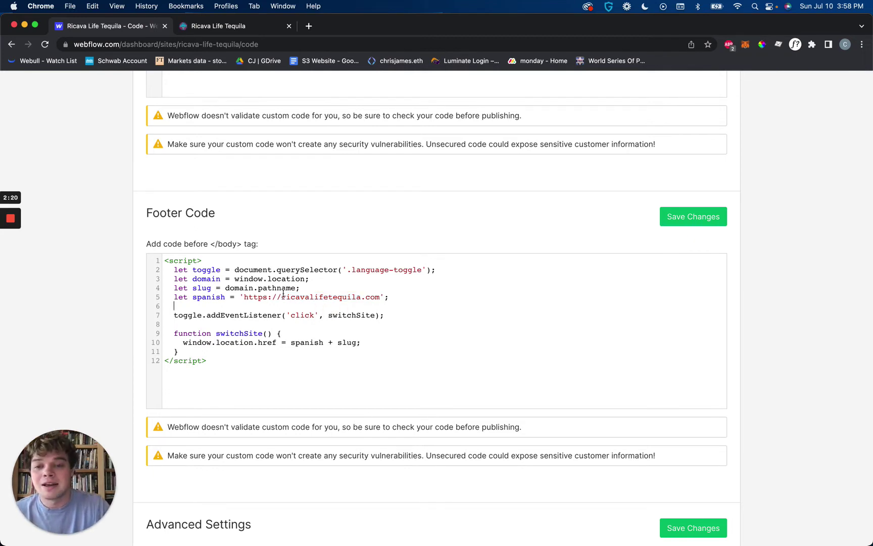
# Check the live site's address, toggle to Spanish, then switch Locations back to English.
pyautogui.click(234, 26)
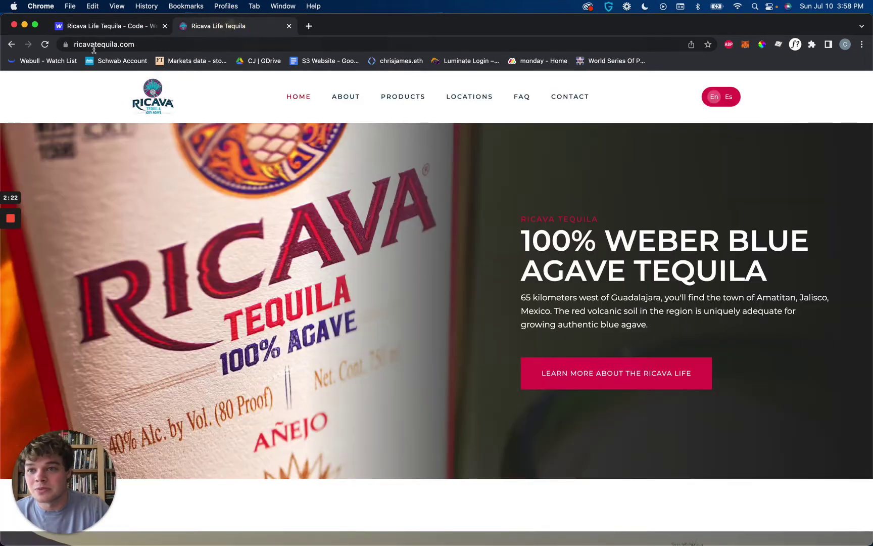
pyautogui.click(101, 44)
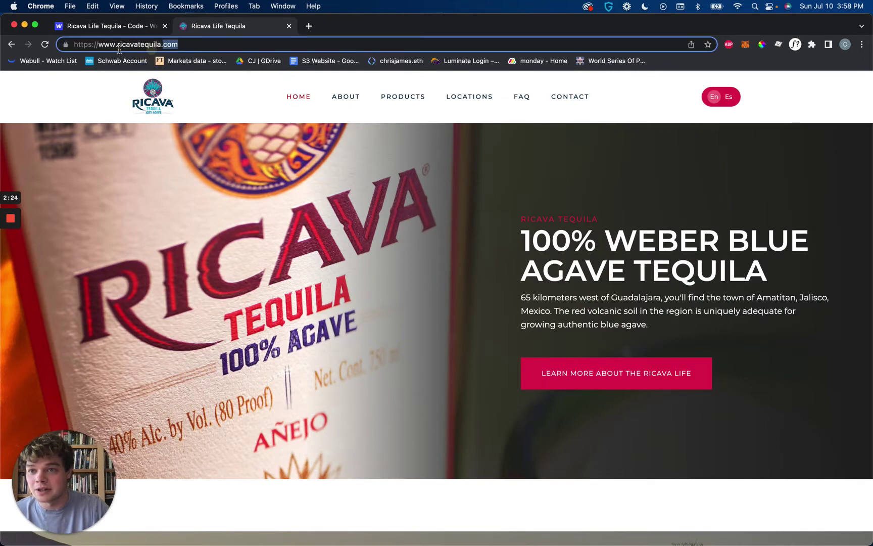
pyautogui.click(245, 111)
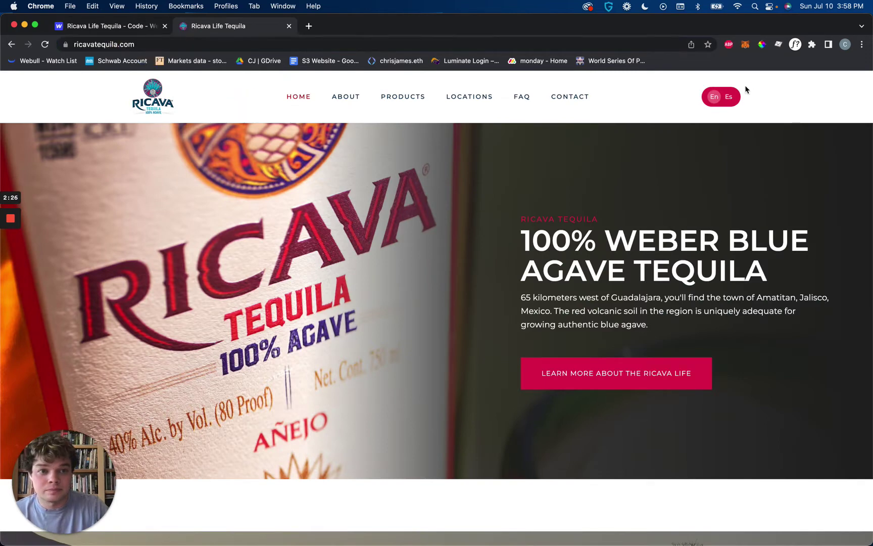
pyautogui.click(720, 97)
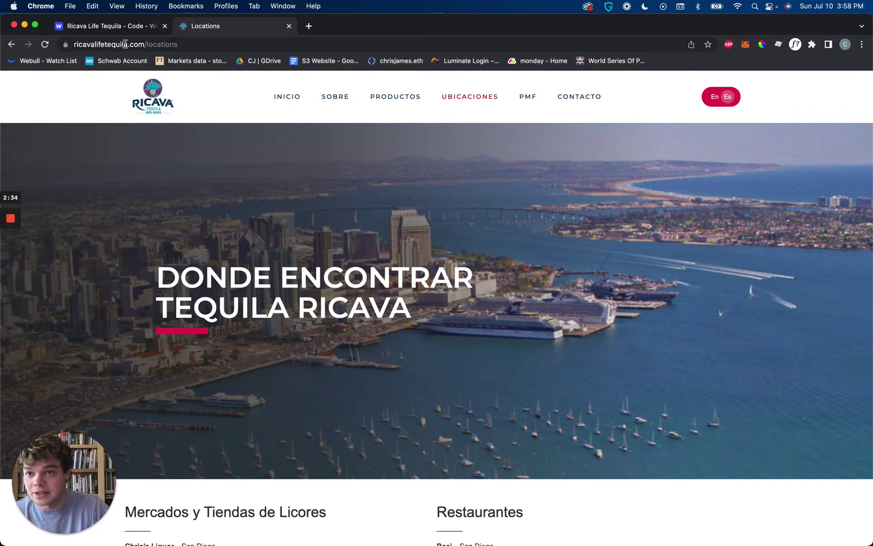
pyautogui.click(715, 96)
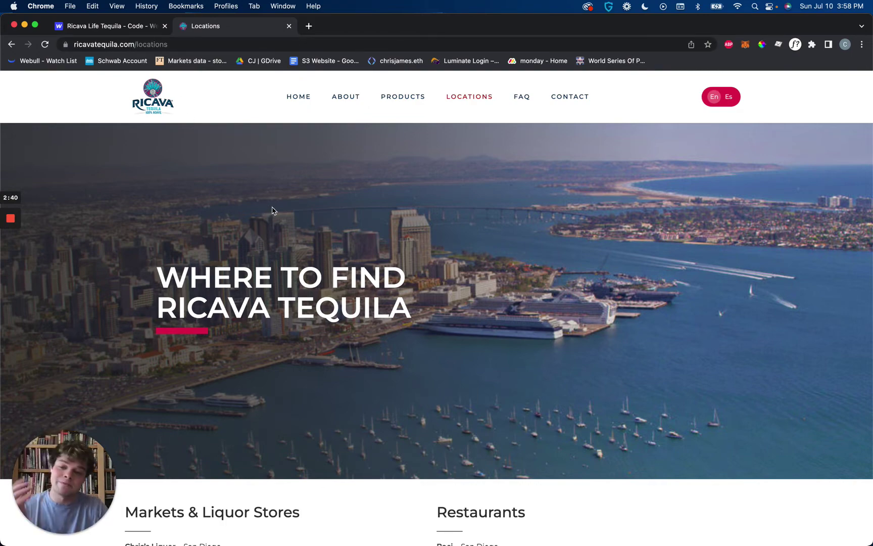
pyautogui.click(134, 26)
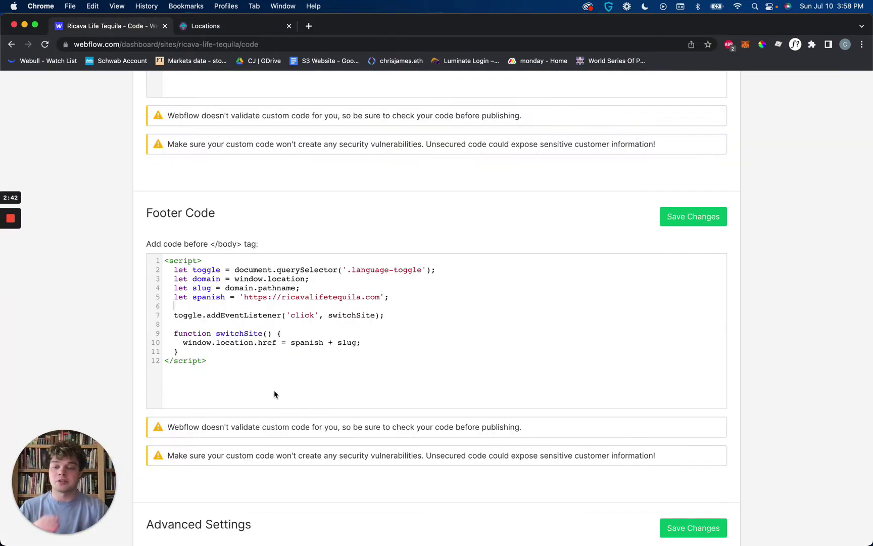
# Re-check the full footer script and the Spanish site URL on line 5.
pyautogui.moveTo(274, 390); pyautogui.dragTo(113, 241)
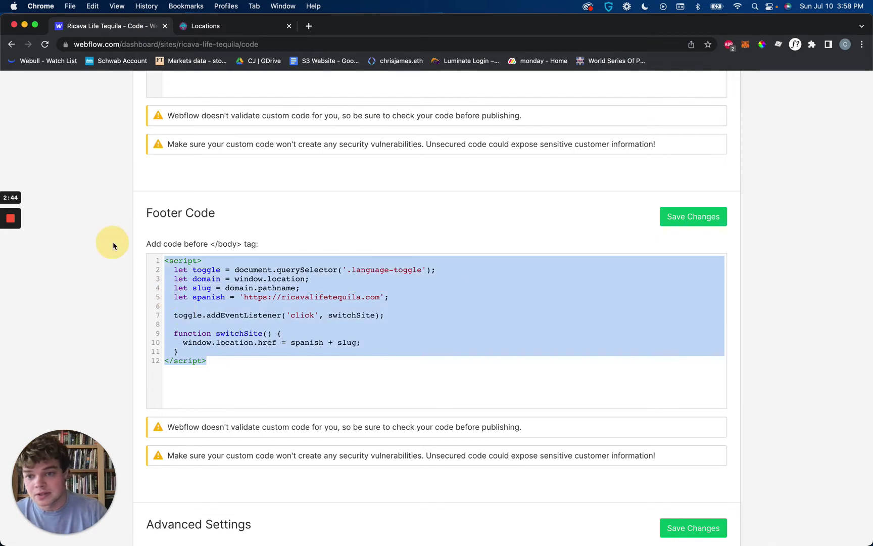
pyautogui.click(307, 329)
pyautogui.moveTo(244, 297); pyautogui.dragTo(378, 297)
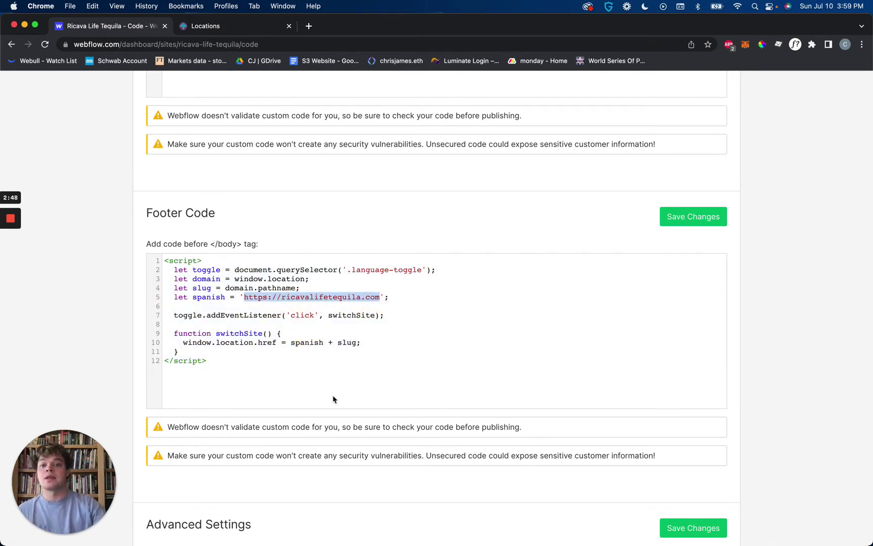
pyautogui.click(332, 367)
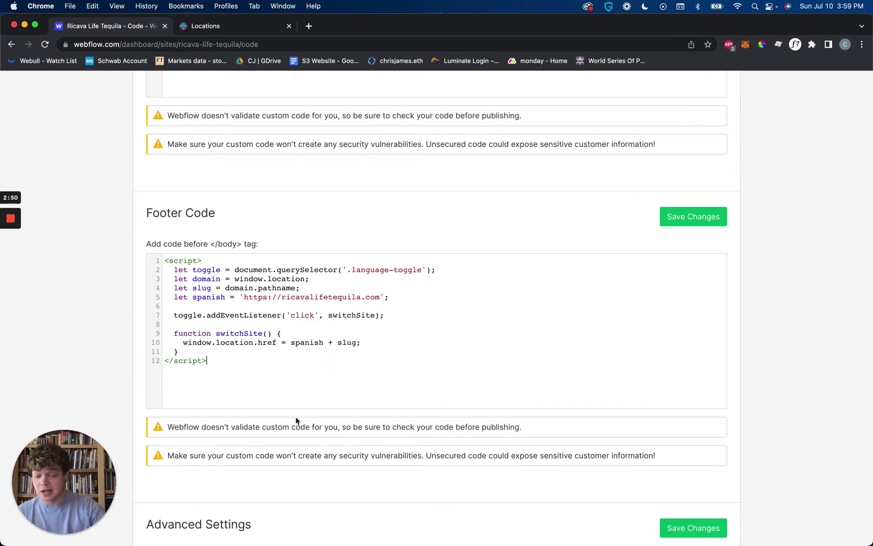
pyautogui.scroll(10, 296, 420)
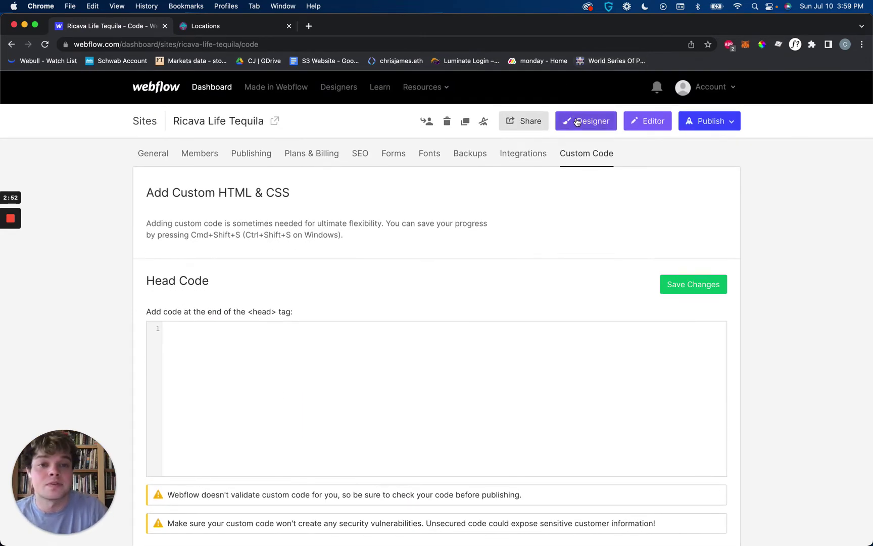
pyautogui.click(577, 122)
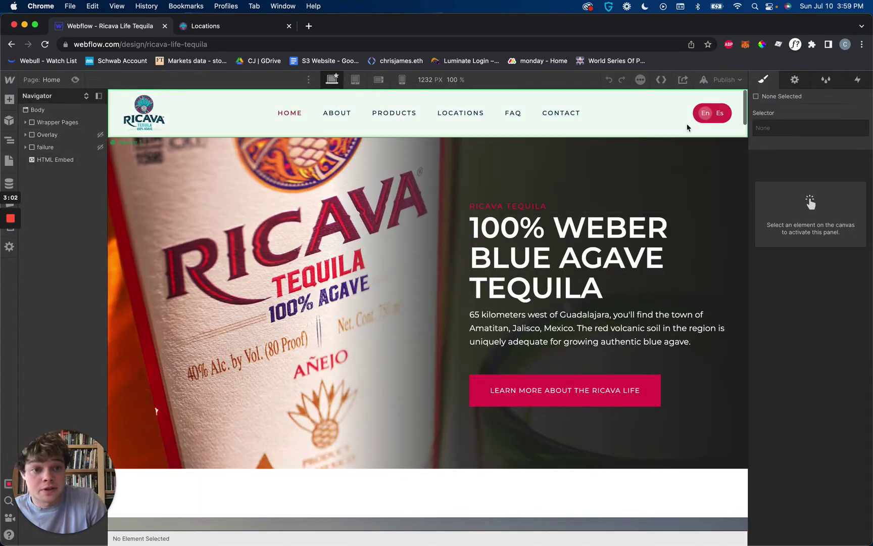
# Edit the Navbar 1 symbol and select Language Toggle under Container 3 > Nav Flex.
pyautogui.click(645, 125)
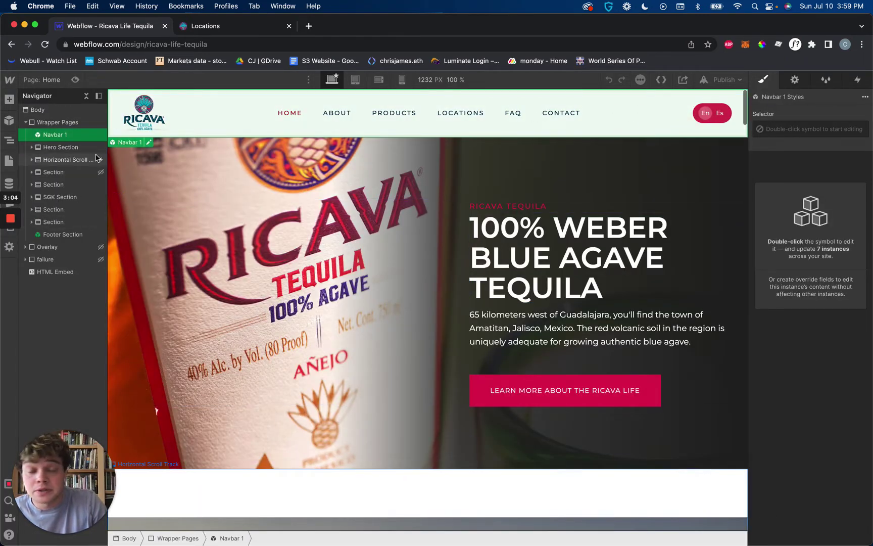
pyautogui.doubleClick(234, 100)
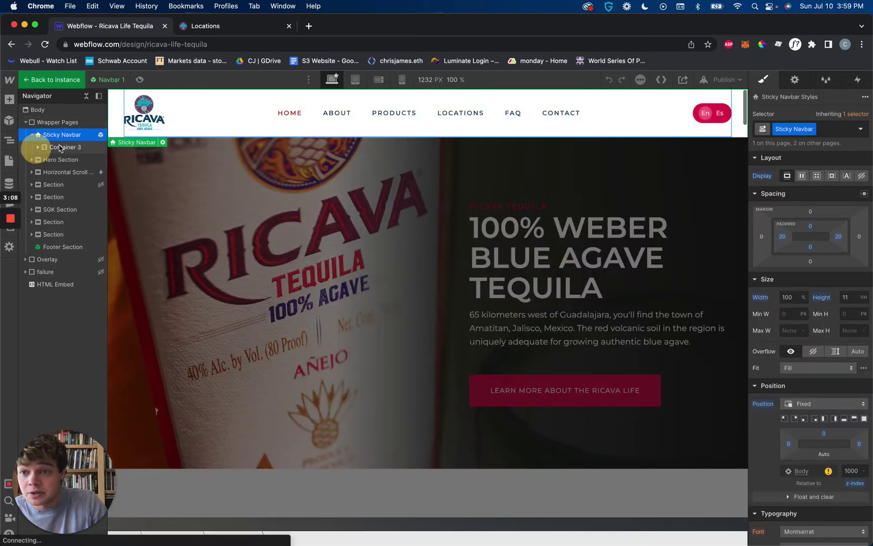
pyautogui.click(39, 147)
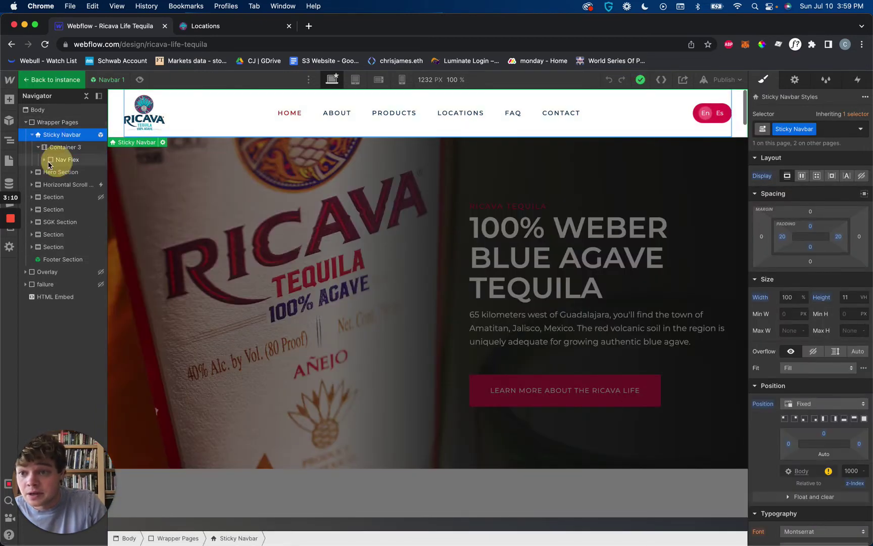
pyautogui.click(49, 161)
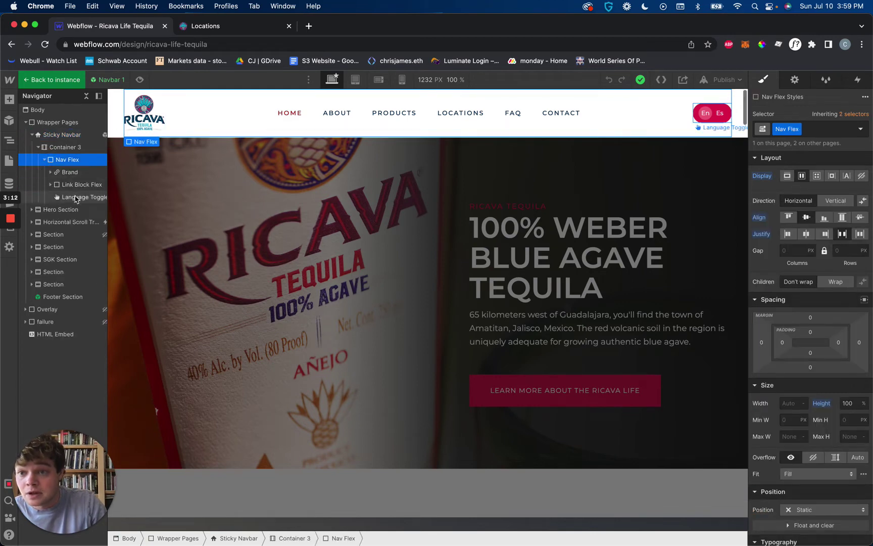
pyautogui.click(75, 198)
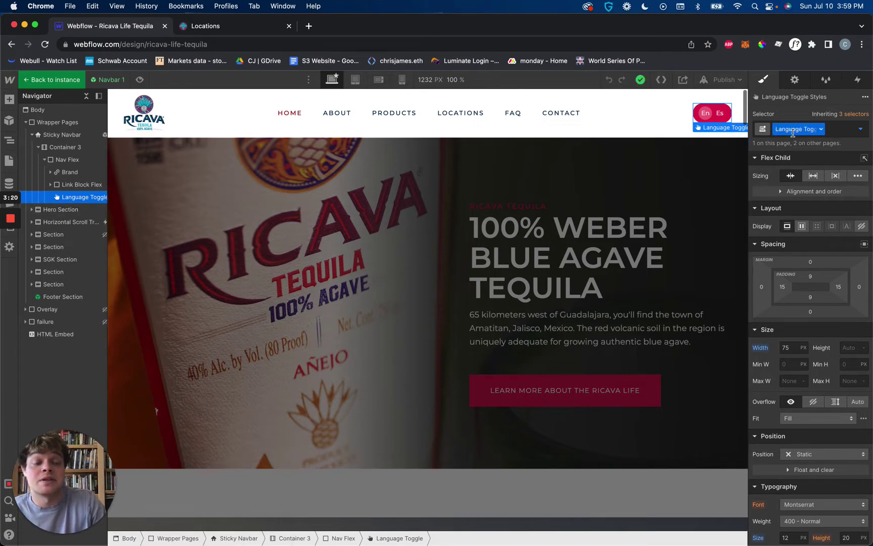
# Open the project's Custom Code settings in a new tab.
pyautogui.moveTo(9, 79)
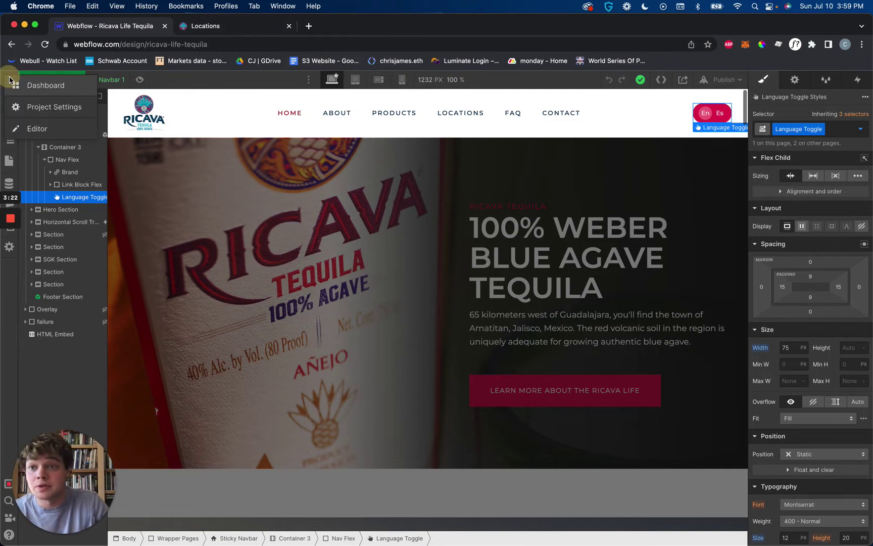
pyautogui.click(67, 110)
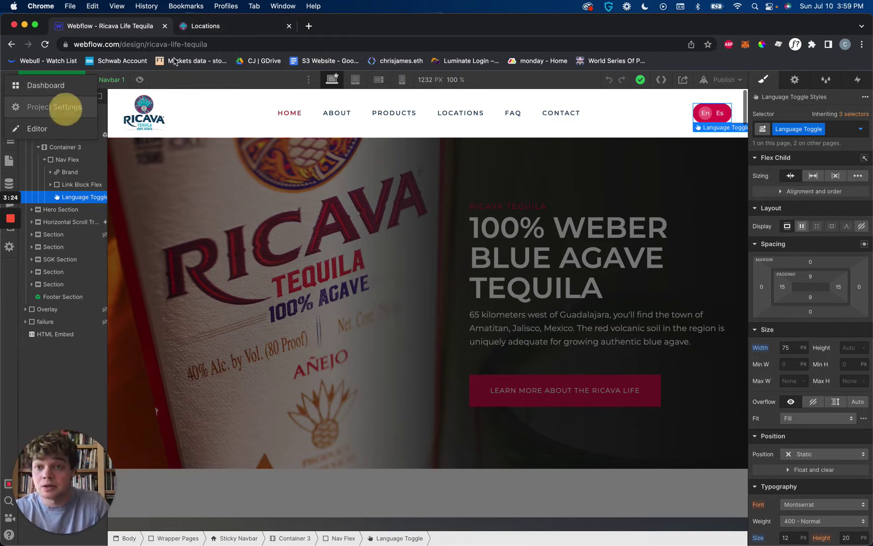
pyautogui.click(218, 26)
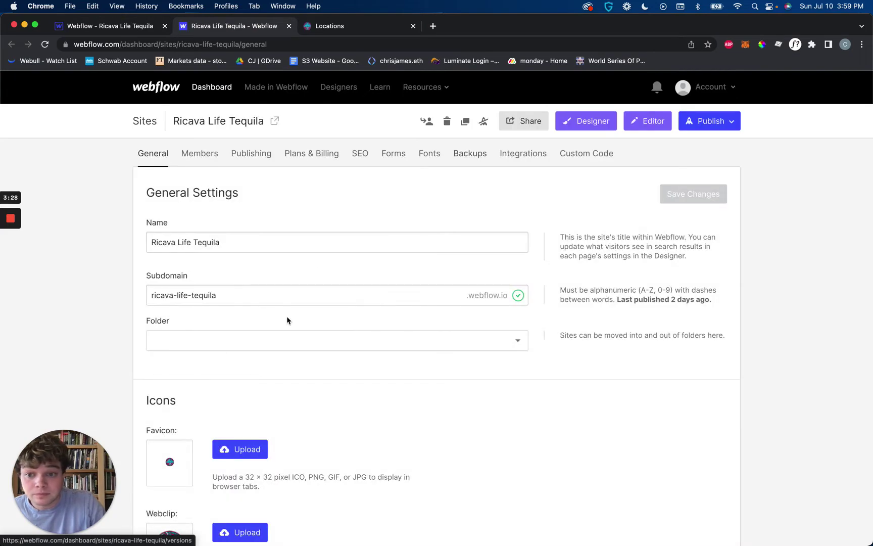
pyautogui.scroll(-3, 287, 319)
pyautogui.scroll(3, 308, 312)
pyautogui.click(584, 156)
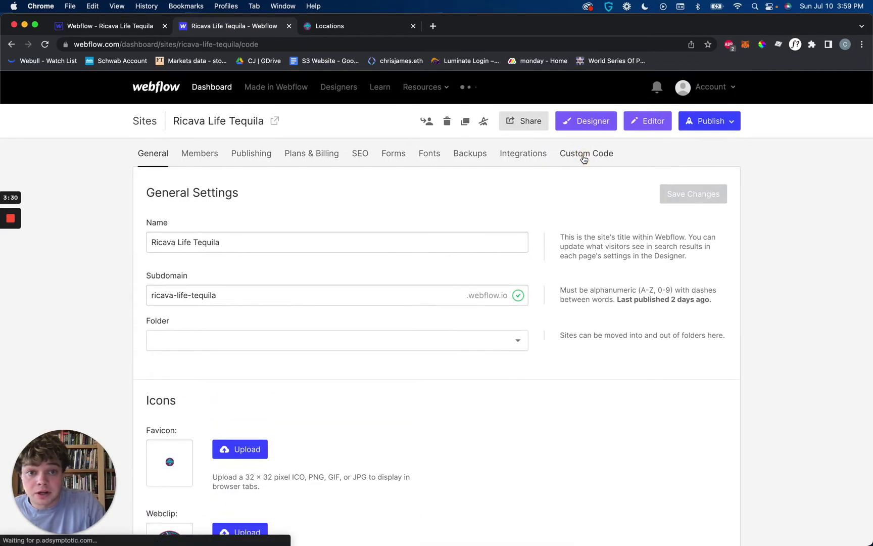
# Highlight the .language-toggle selector in the footer script, then return to the Designer.
pyautogui.scroll(-5, 358, 230)
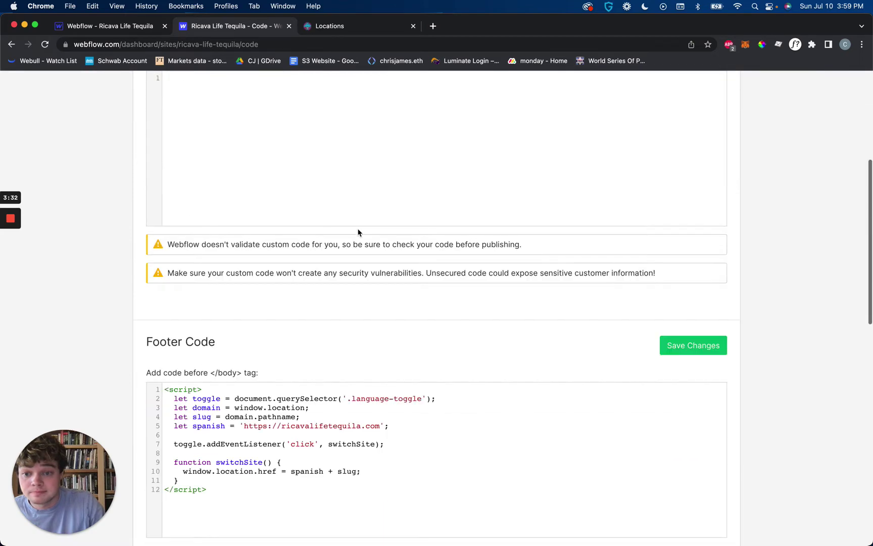
pyautogui.scroll(-3, 358, 232)
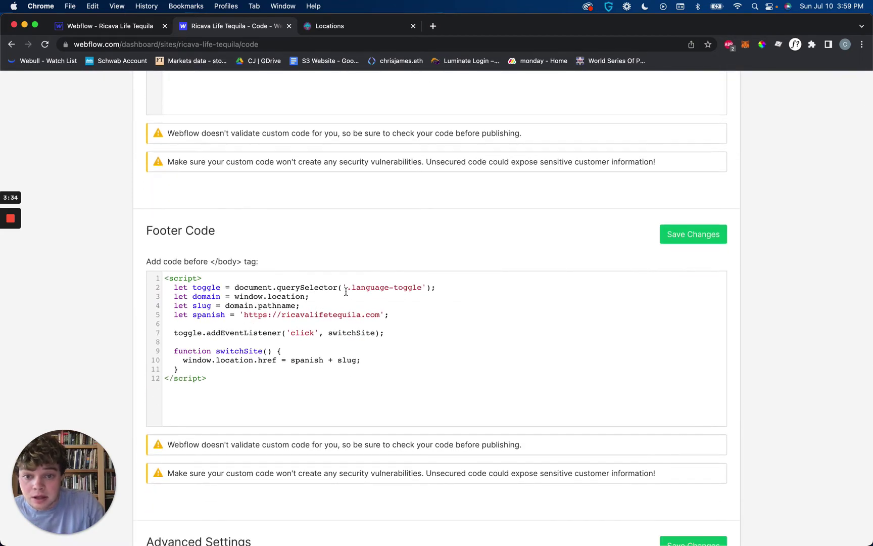
pyautogui.moveTo(346, 292); pyautogui.dragTo(422, 288)
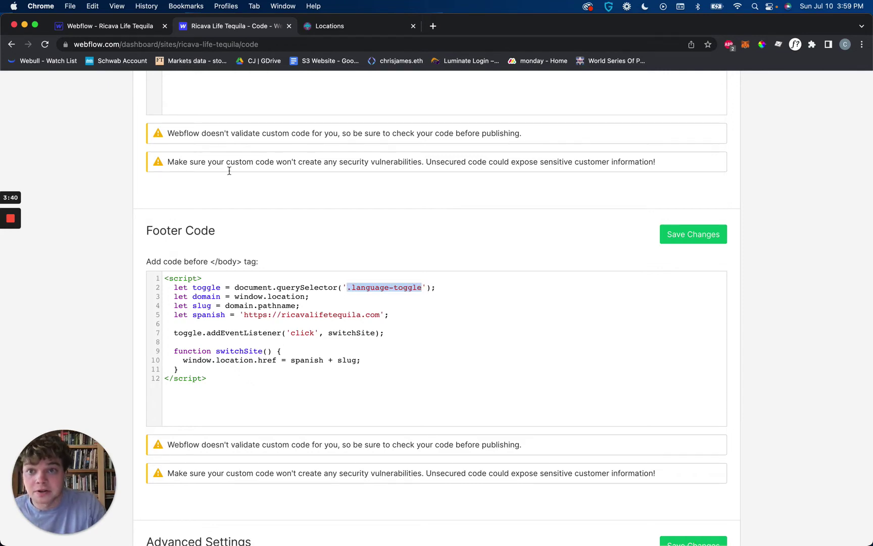
pyautogui.click(109, 28)
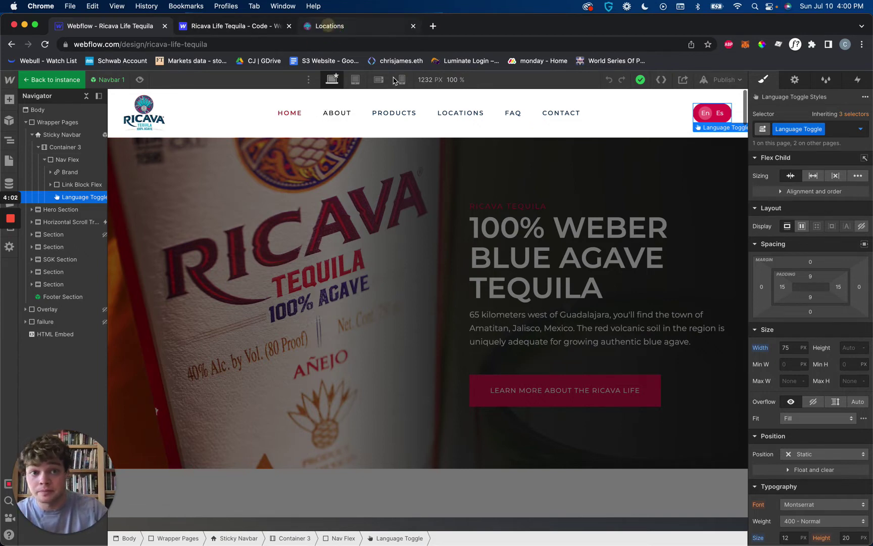
pyautogui.click(328, 26)
# Switch the live Locations page to Spanish and return to the Webflow Designer.
pyautogui.click(721, 103)
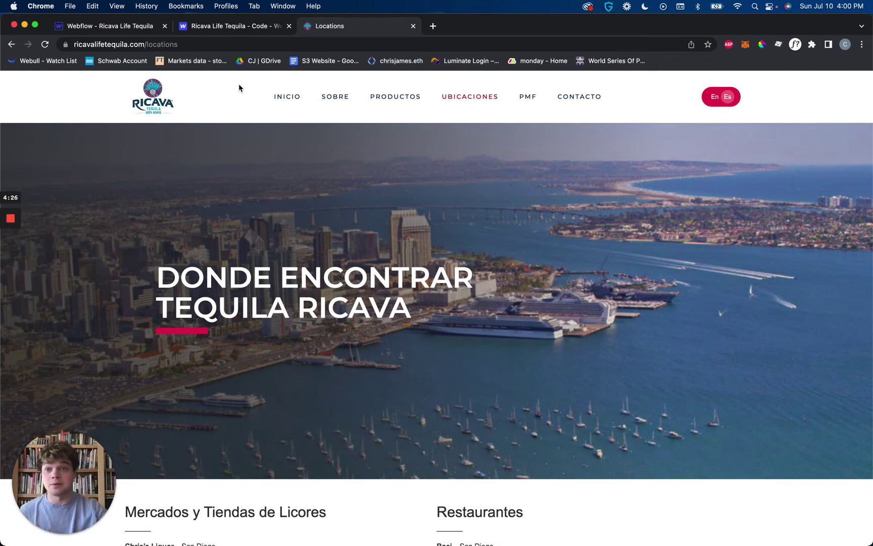
pyautogui.click(144, 27)
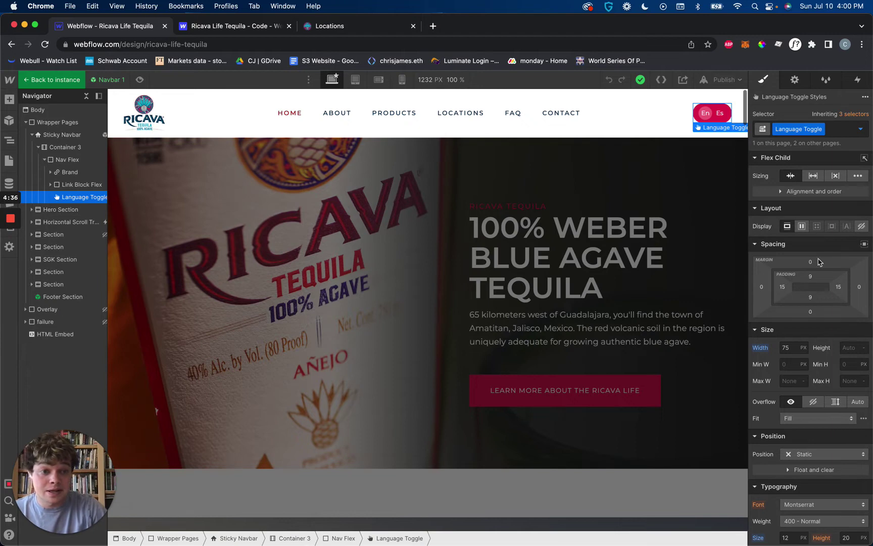
pyautogui.scroll(-6, 813, 304)
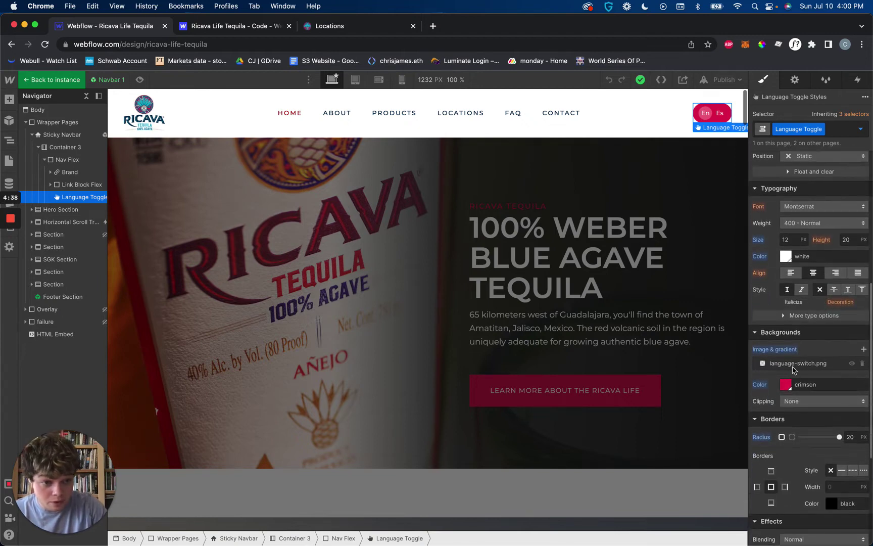
pyautogui.click(794, 363)
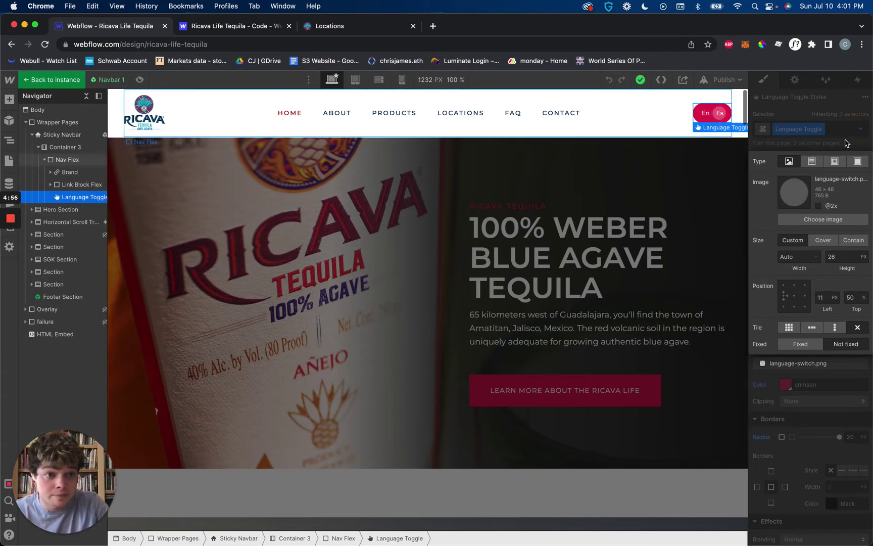
pyautogui.click(862, 146)
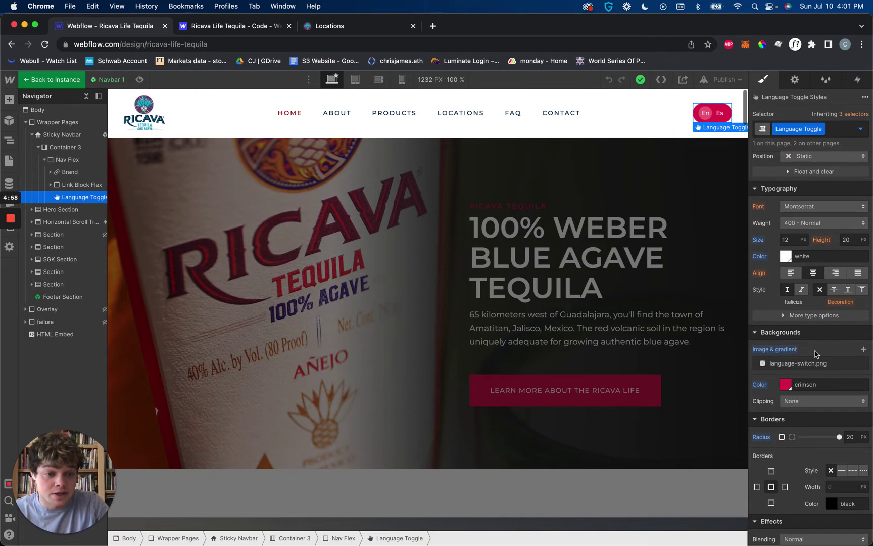
pyautogui.scroll(-5, 814, 354)
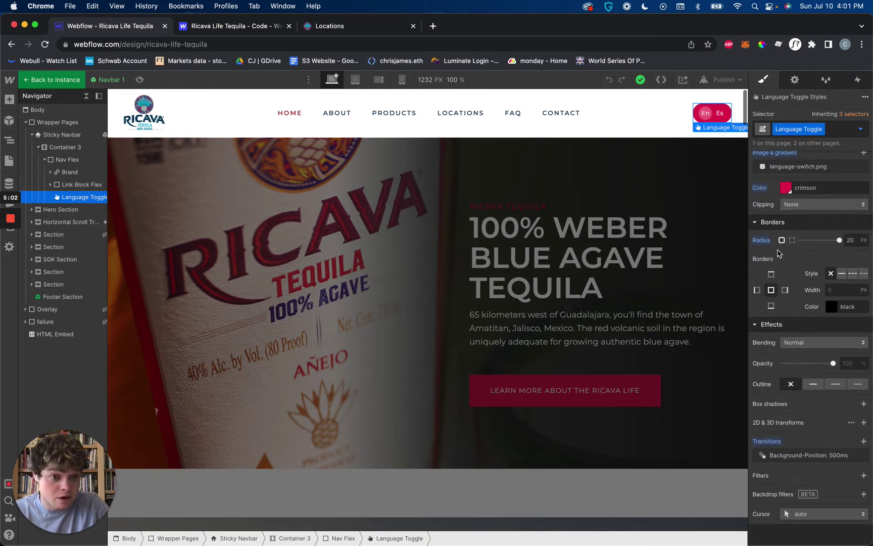
pyautogui.click(771, 290)
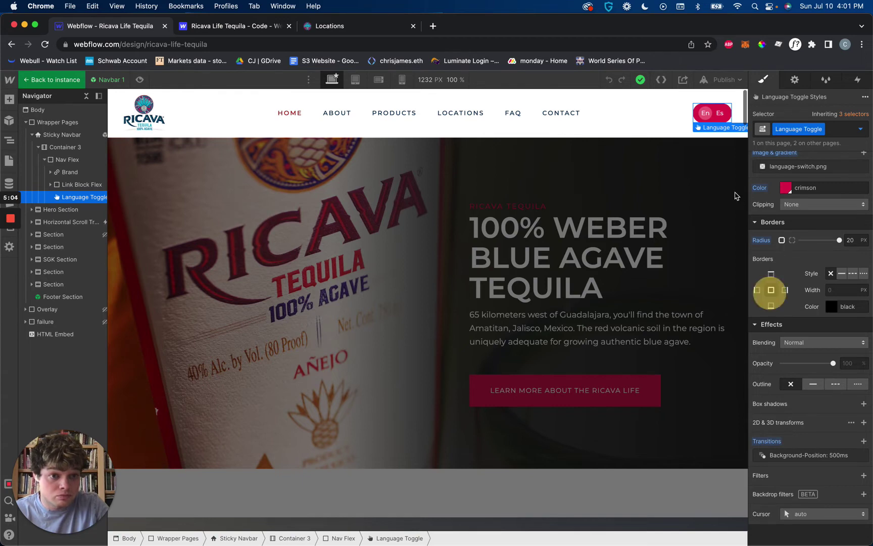
pyautogui.click(723, 120)
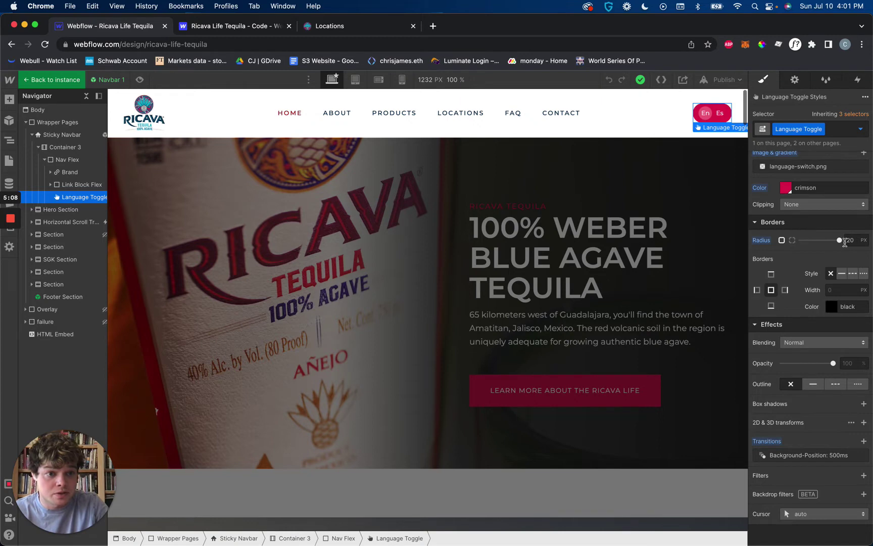
pyautogui.moveTo(838, 239); pyautogui.dragTo(870, 240)
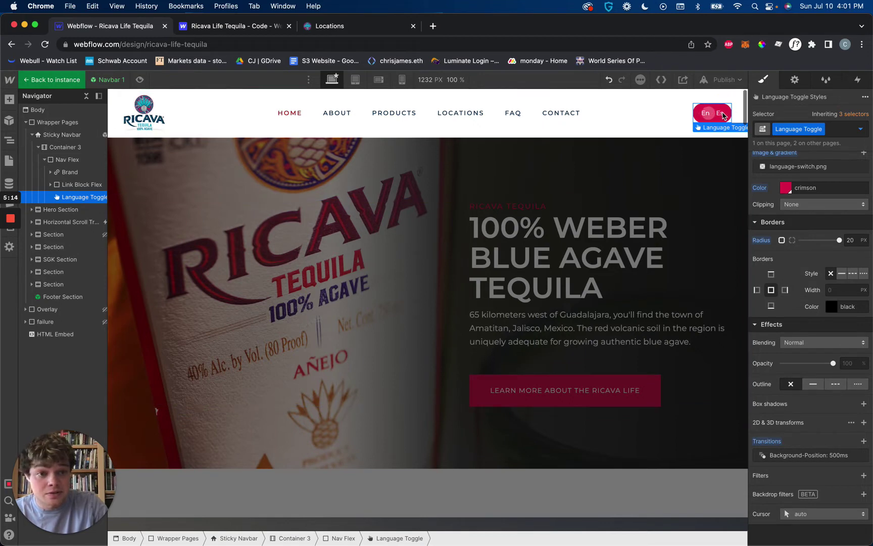
pyautogui.click(719, 116)
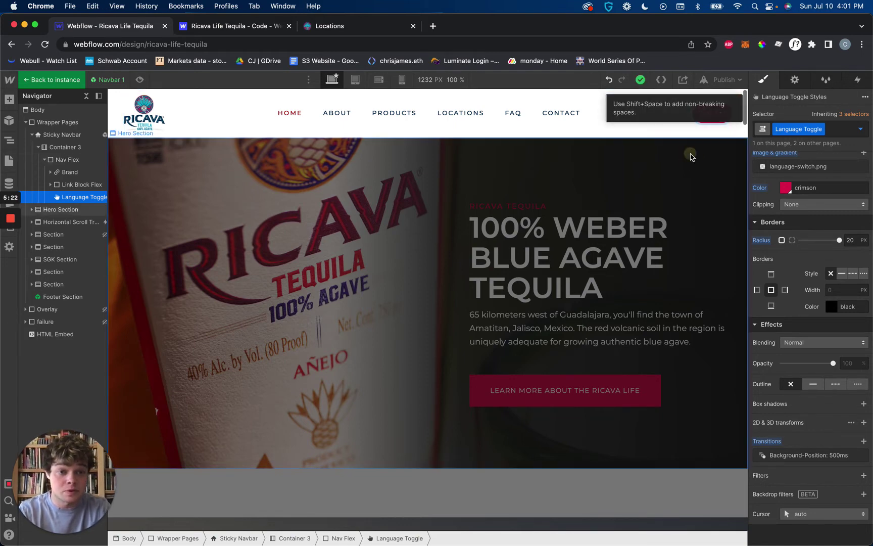
# Reopen the Navbar 1 symbol and select the En/Es toggle to view its Typography and Backgrounds.
pyautogui.click(659, 132)
pyautogui.doubleClick(559, 118)
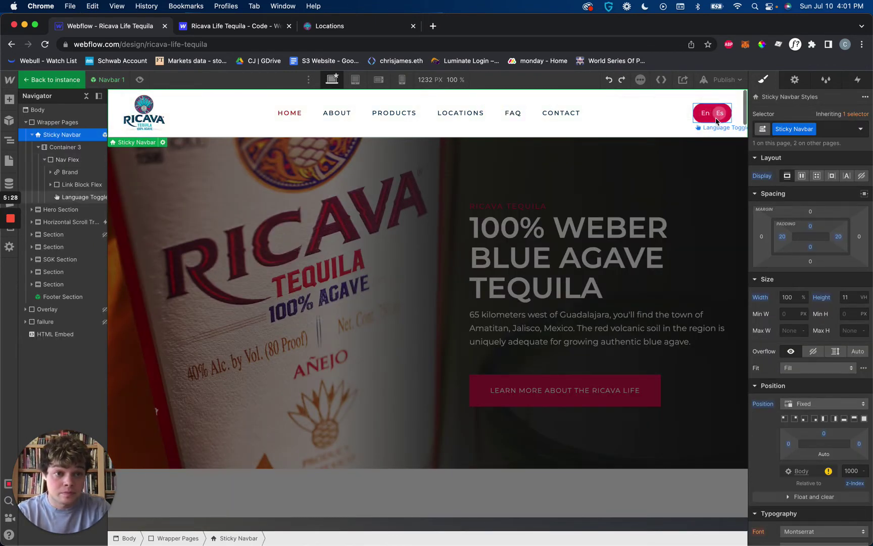
pyautogui.scroll(-1, 700, 121)
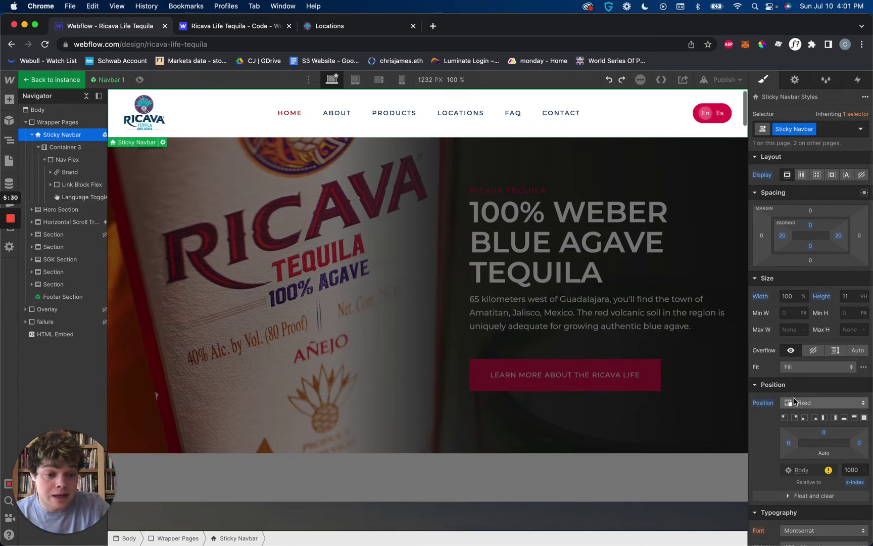
pyautogui.scroll(-7, 794, 400)
pyautogui.scroll(-3, 796, 402)
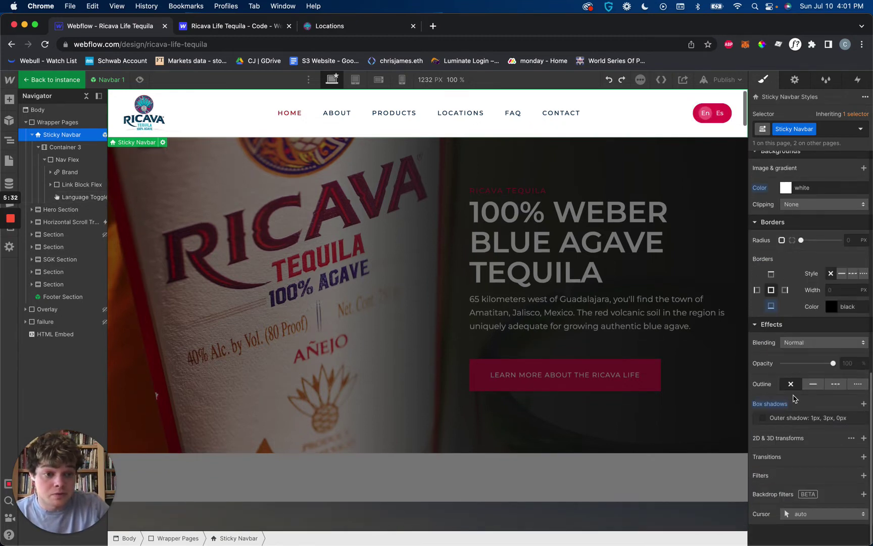
pyautogui.scroll(6, 797, 399)
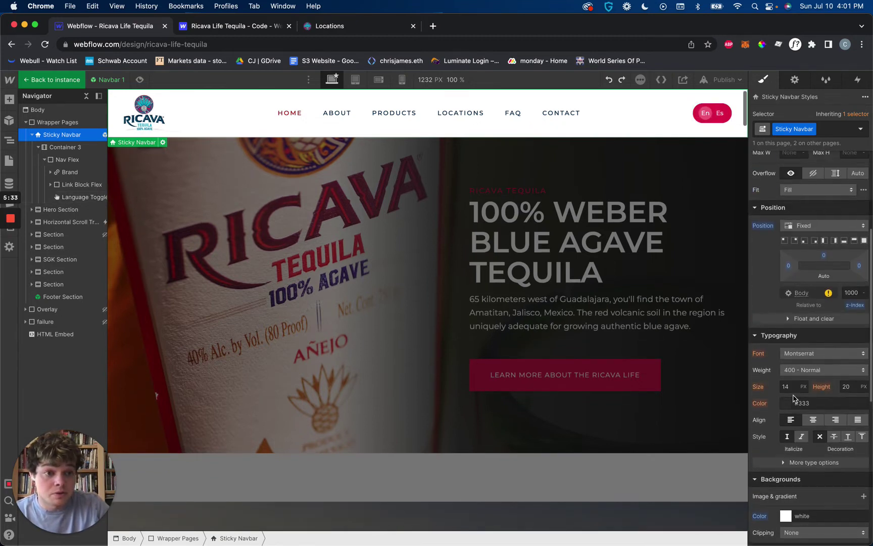
pyautogui.click(713, 112)
pyautogui.scroll(-3, 801, 374)
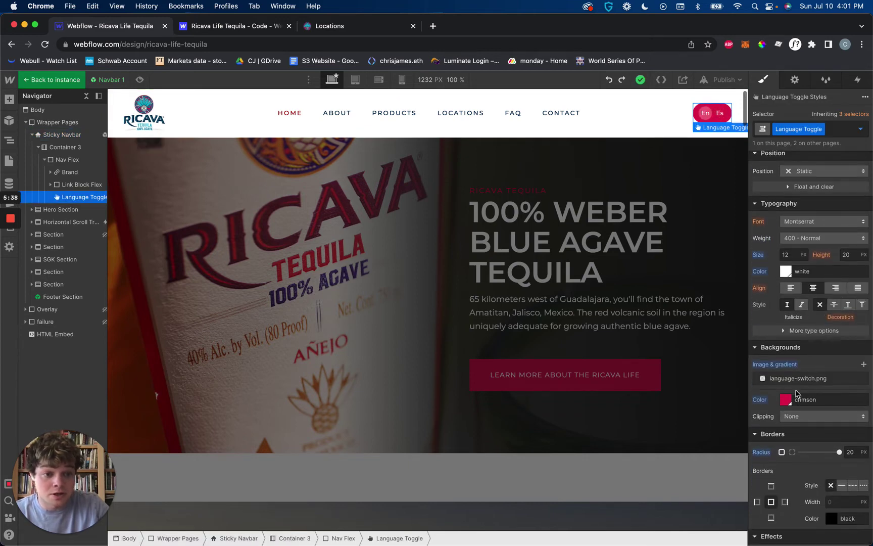
pyautogui.click(799, 384)
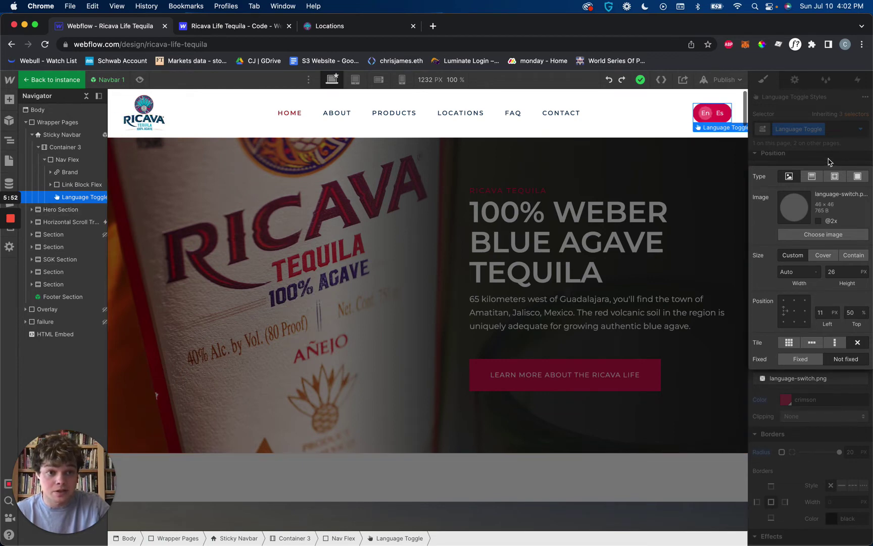
pyautogui.press('Escape')
pyautogui.scroll(3, 768, 354)
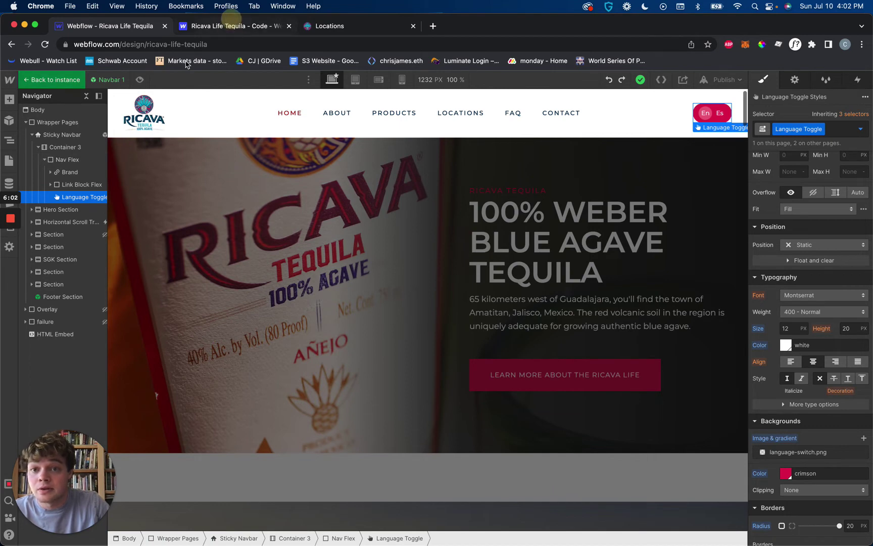
# From the Dashboard, open the Ricava Life Tequila - Spanish site in the Designer.
pyautogui.click(237, 25)
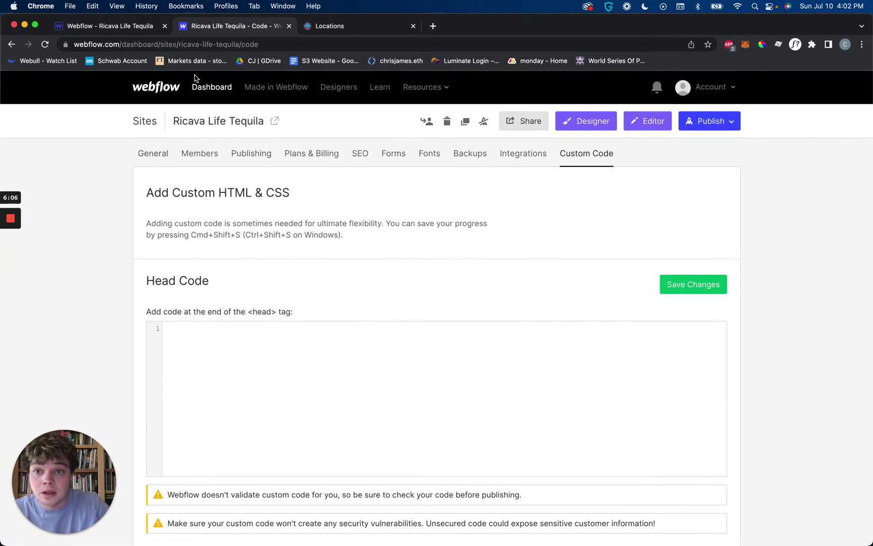
pyautogui.click(210, 87)
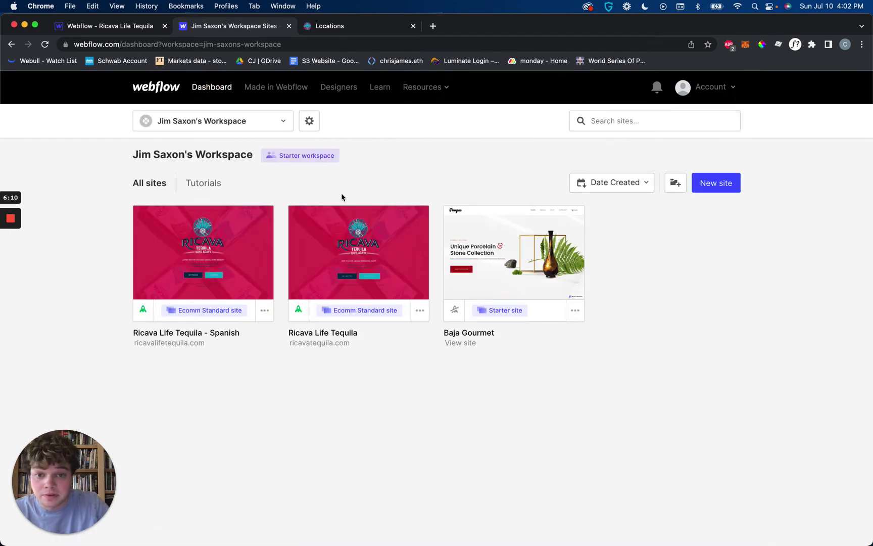
pyautogui.moveTo(164, 281)
pyautogui.click(191, 263)
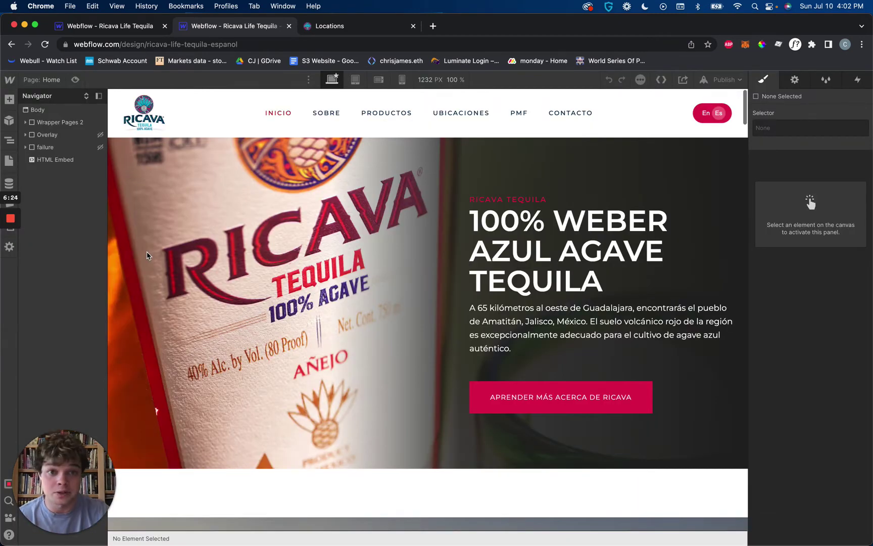
# Edit the Spanish navbar symbol, select Language Toggle and inspect its background image and interactions.
pyautogui.click(696, 112)
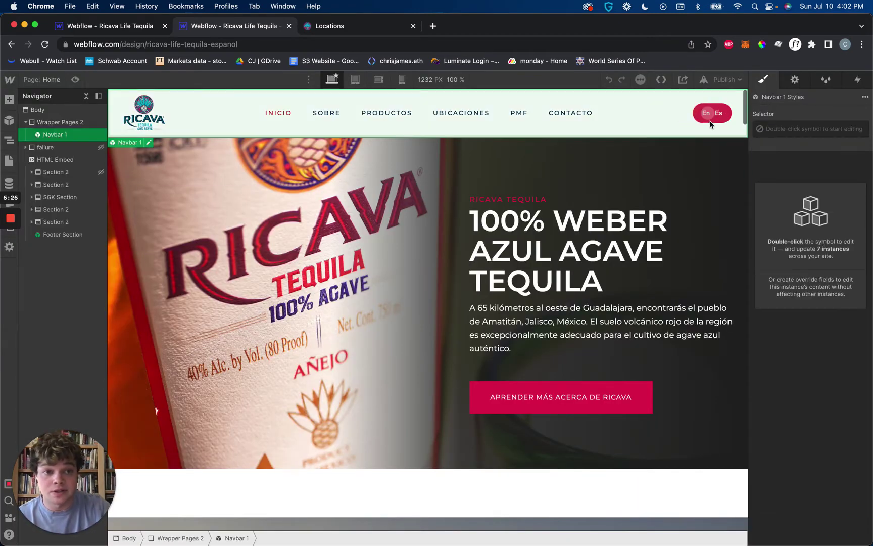
pyautogui.doubleClick(717, 120)
pyautogui.click(728, 112)
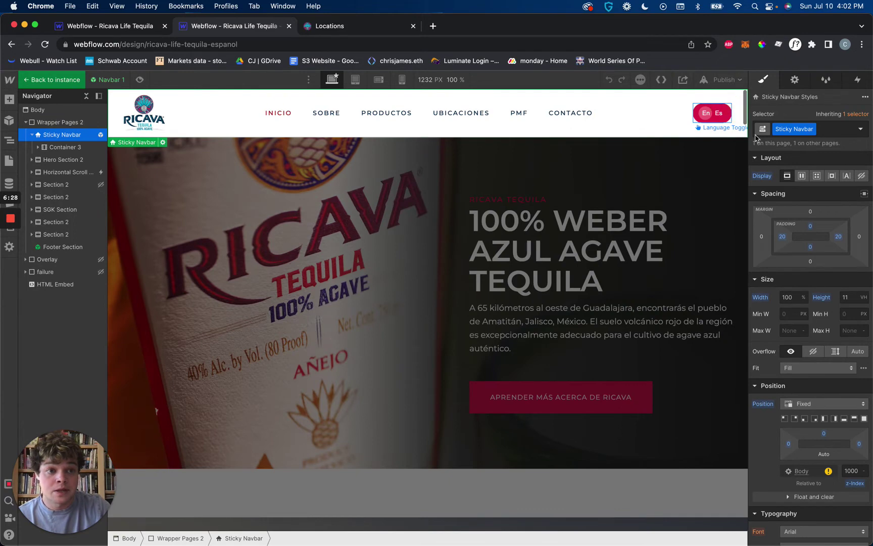
pyautogui.scroll(-6, 811, 399)
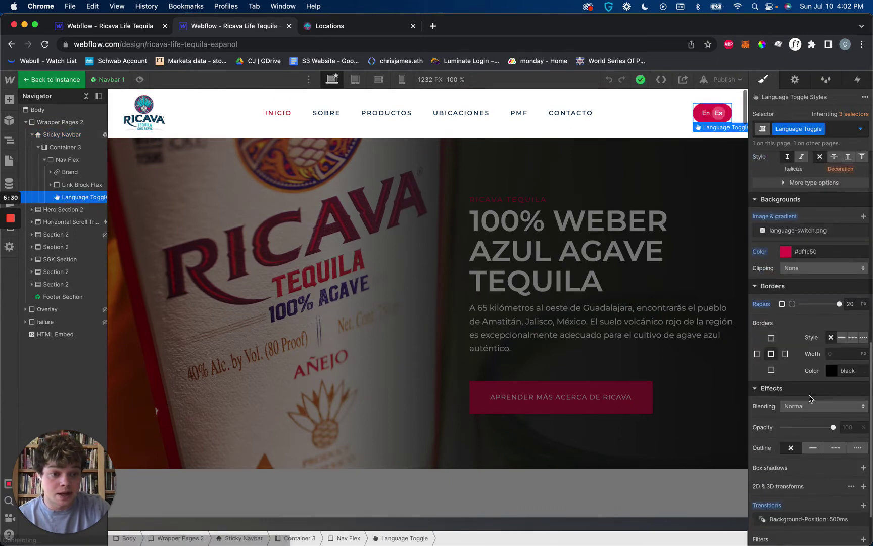
pyautogui.click(810, 358)
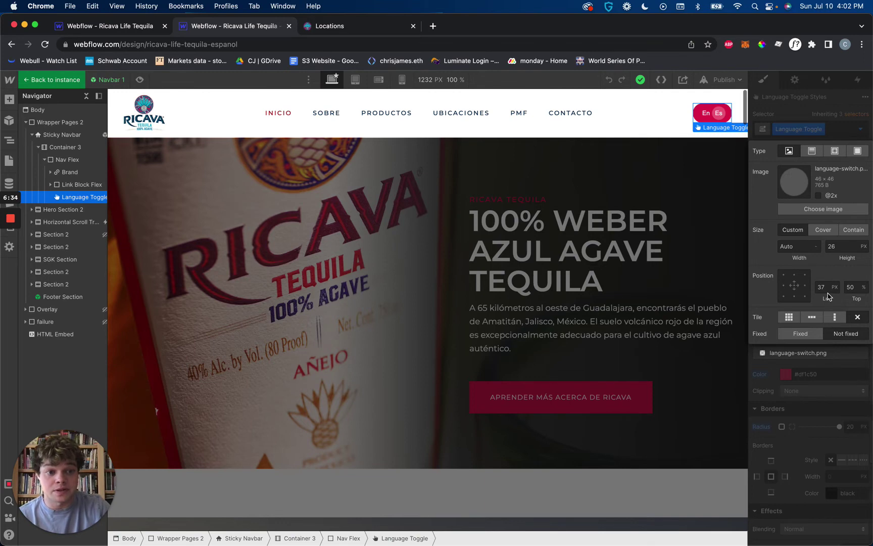
pyautogui.click(838, 99)
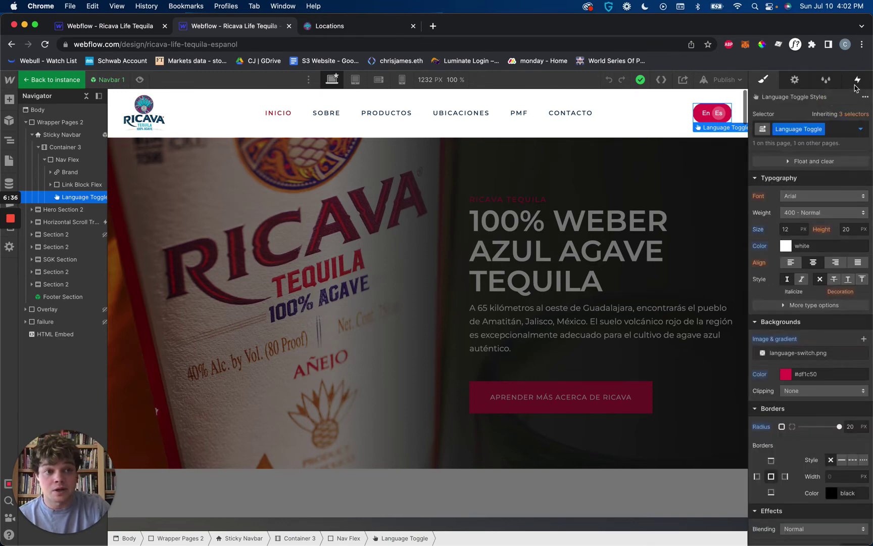
pyautogui.click(855, 85)
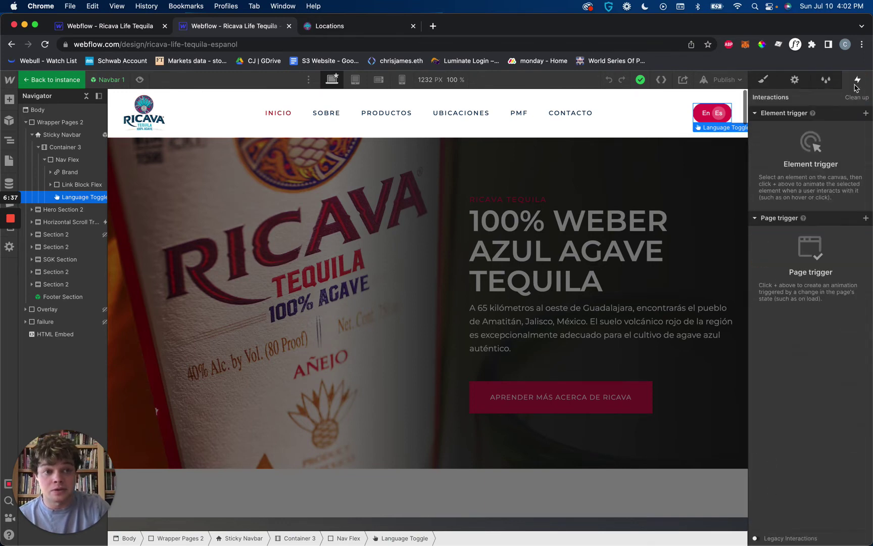
pyautogui.click(757, 81)
# Inspect the toggle's Hover state background image, then return to its base style.
pyautogui.click(861, 131)
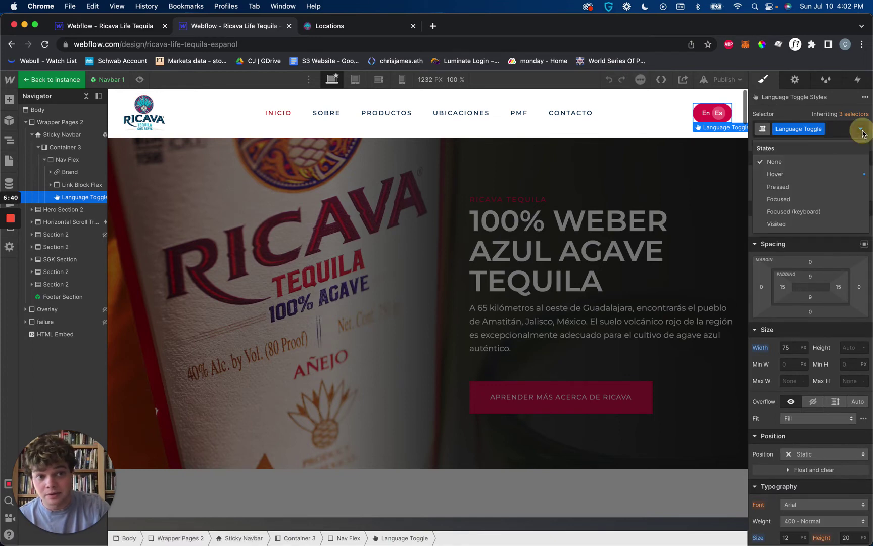
pyautogui.click(787, 175)
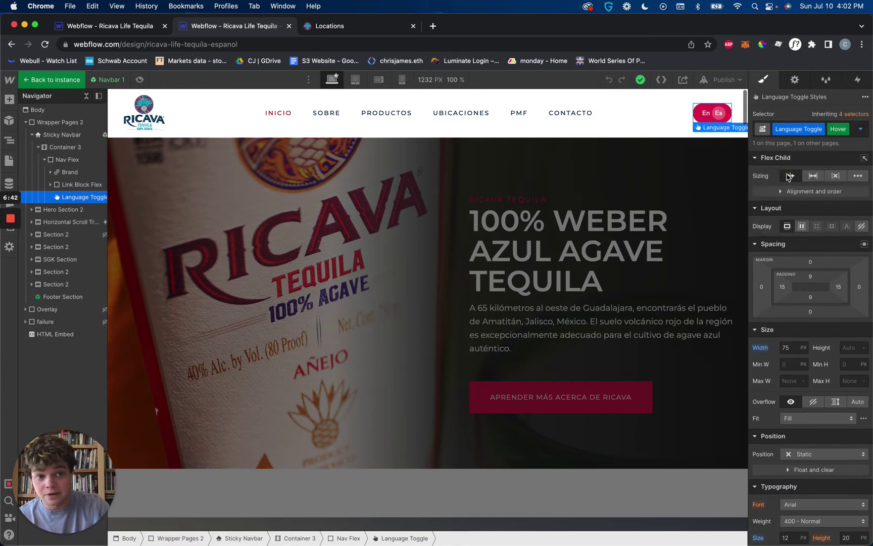
pyautogui.scroll(-5, 803, 306)
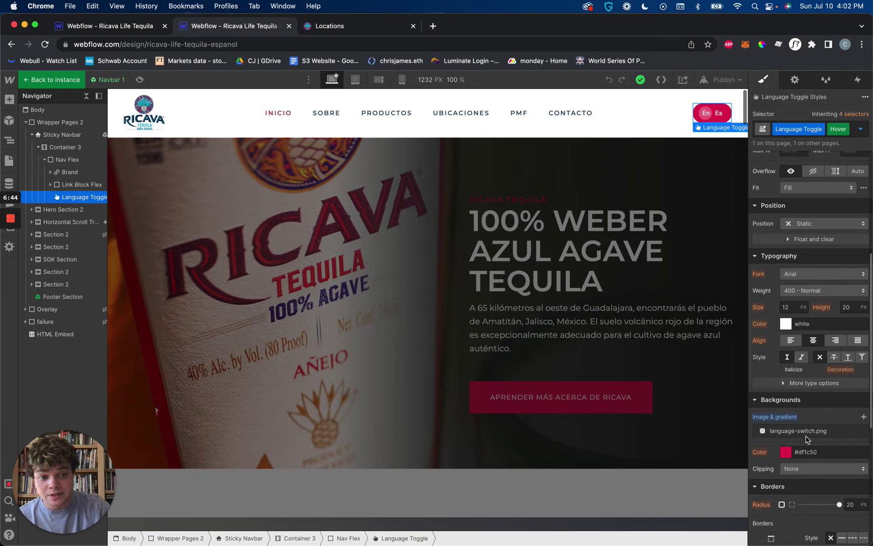
pyautogui.click(808, 431)
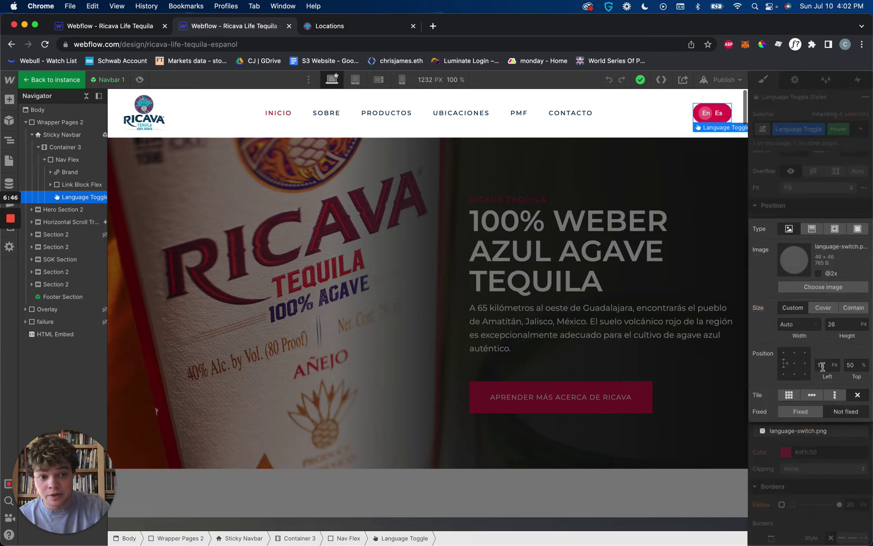
pyautogui.click(828, 211)
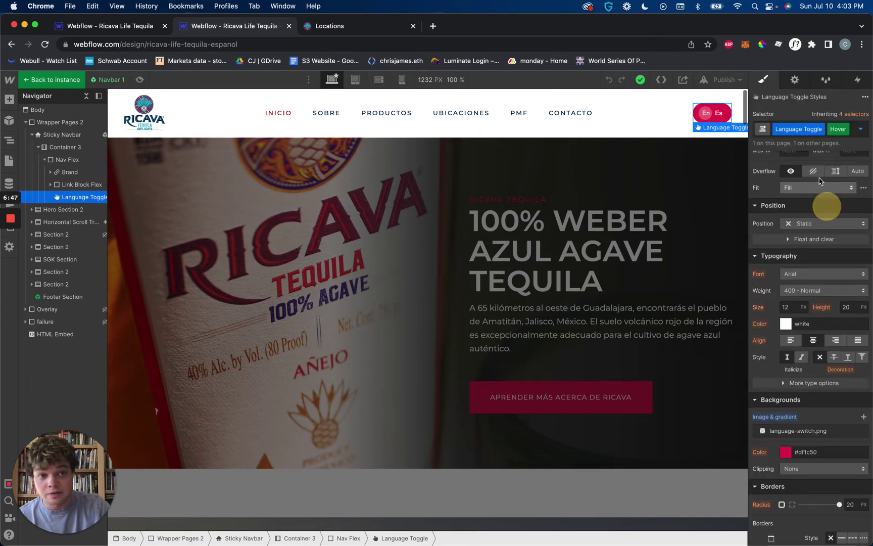
pyautogui.click(847, 130)
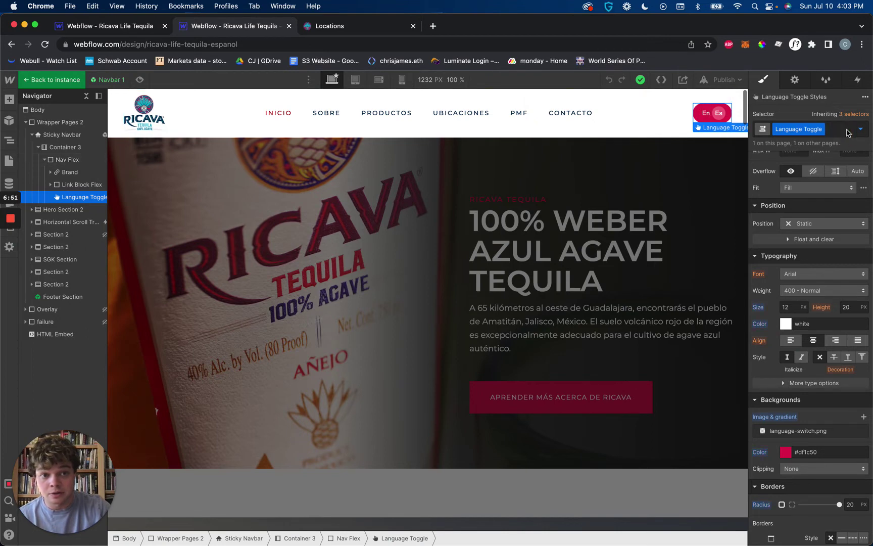
# On the English site's Designer, switch the Language Toggle's selector state to Hover.
pyautogui.click(119, 30)
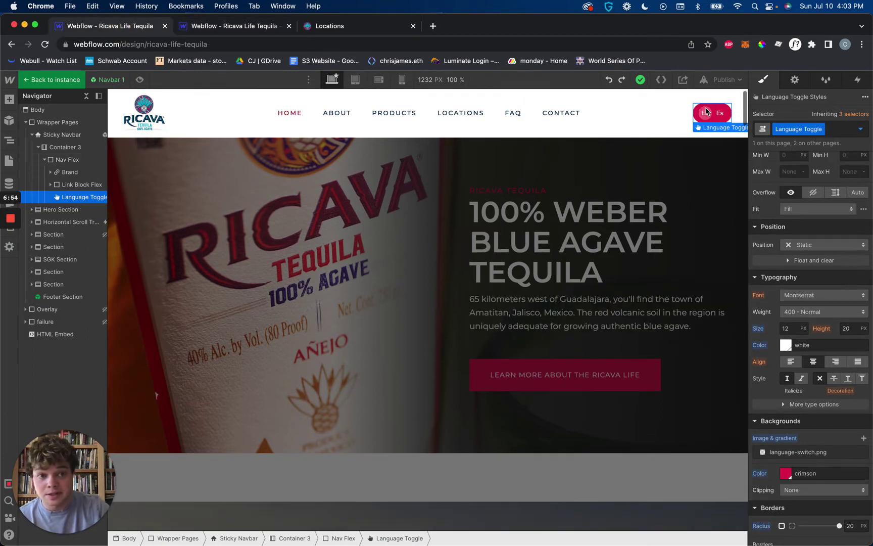
pyautogui.click(860, 129)
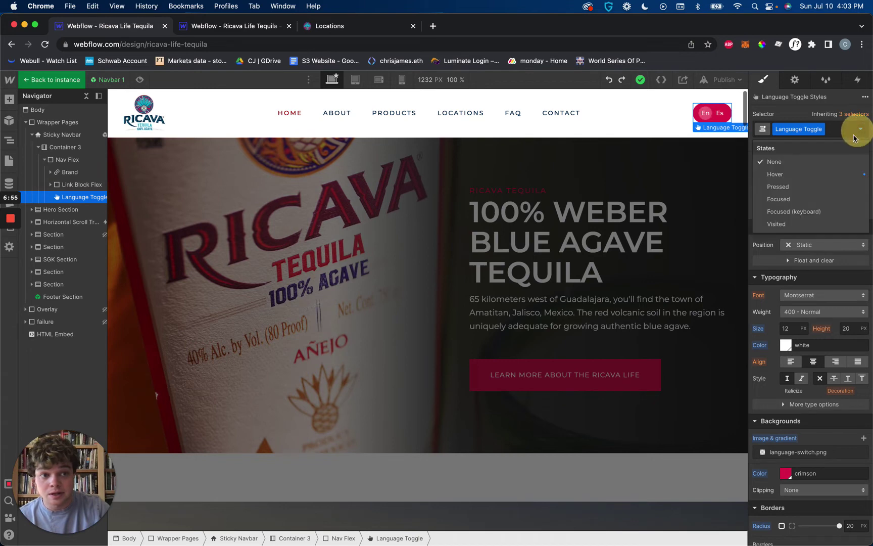
pyautogui.click(790, 173)
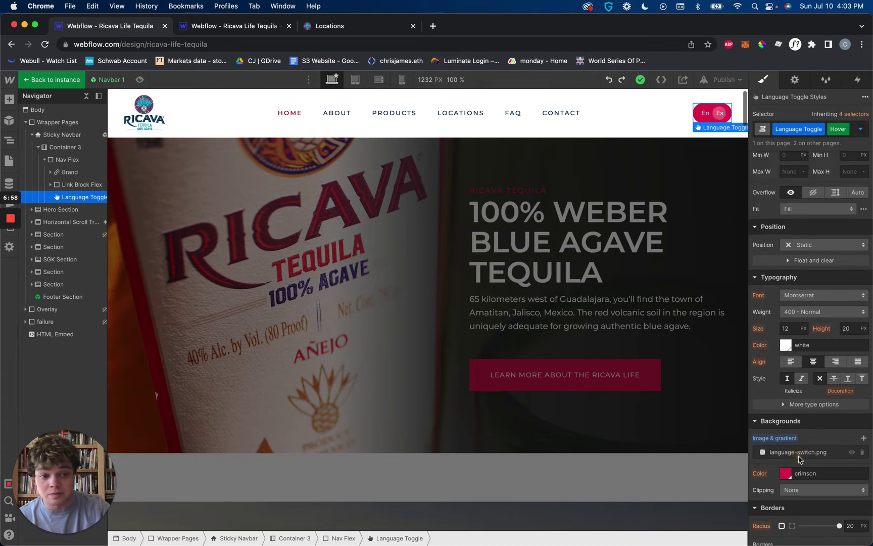
# Position the hover language-switch.png background at 38 px left, 50% top.
pyautogui.click(799, 453)
pyautogui.click(827, 390)
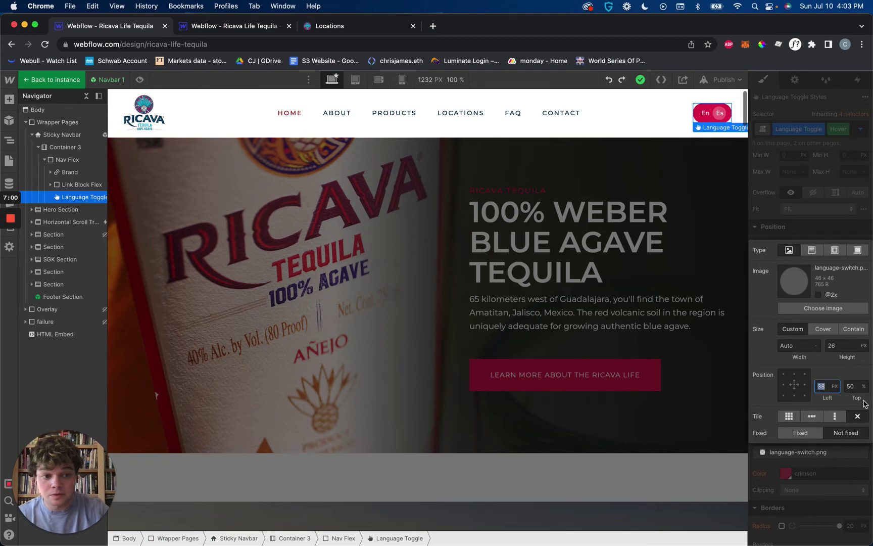
pyautogui.write('37')
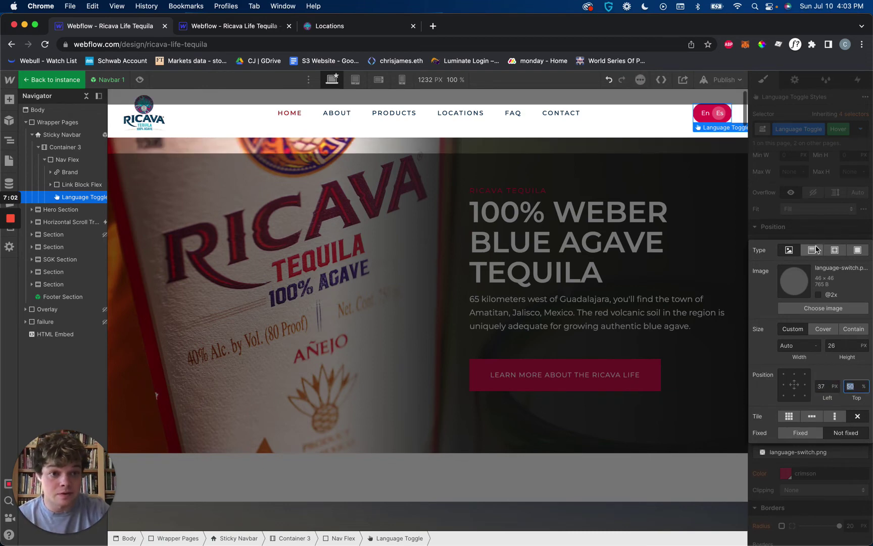
pyautogui.click(816, 228)
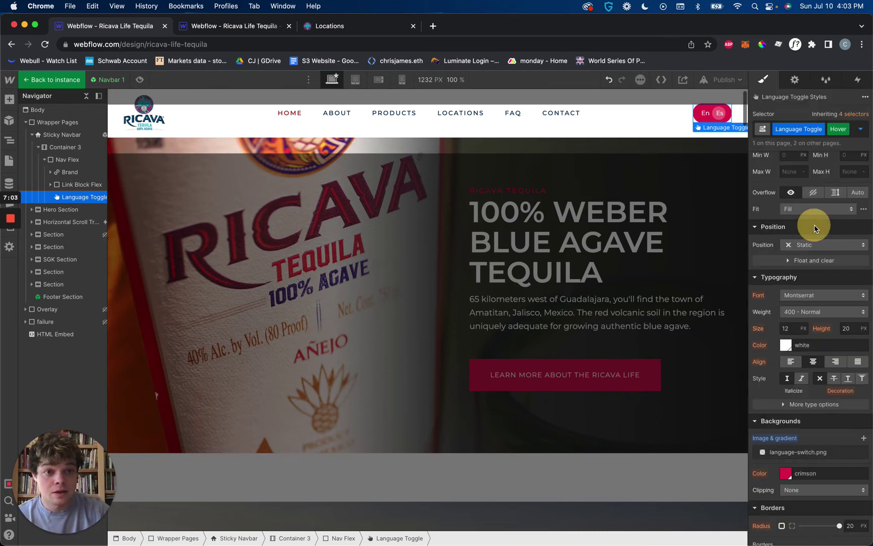
pyautogui.click(796, 452)
pyautogui.click(821, 387)
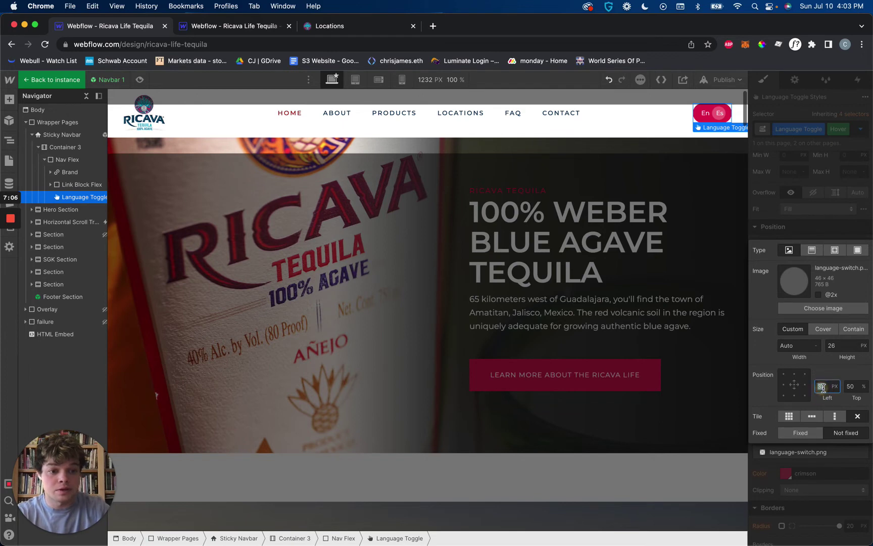
pyautogui.press('Tab')
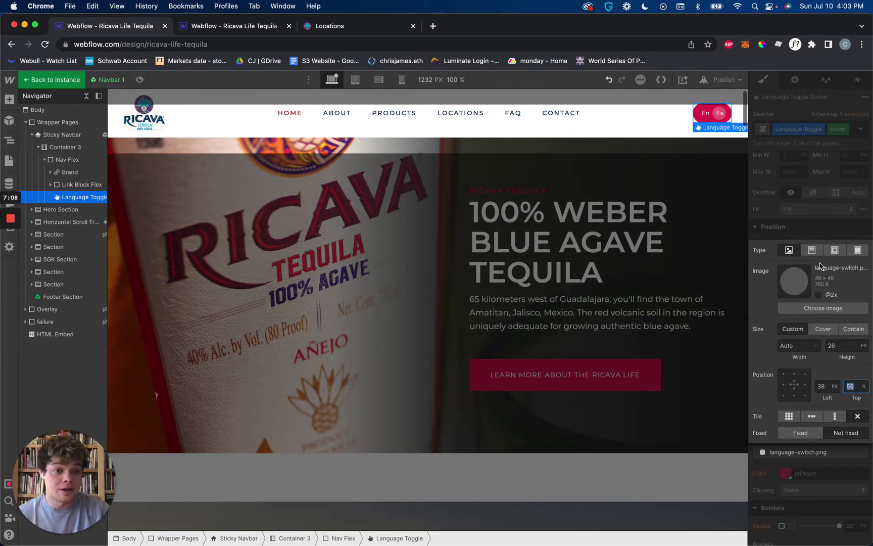
pyautogui.click(808, 231)
pyautogui.click(798, 456)
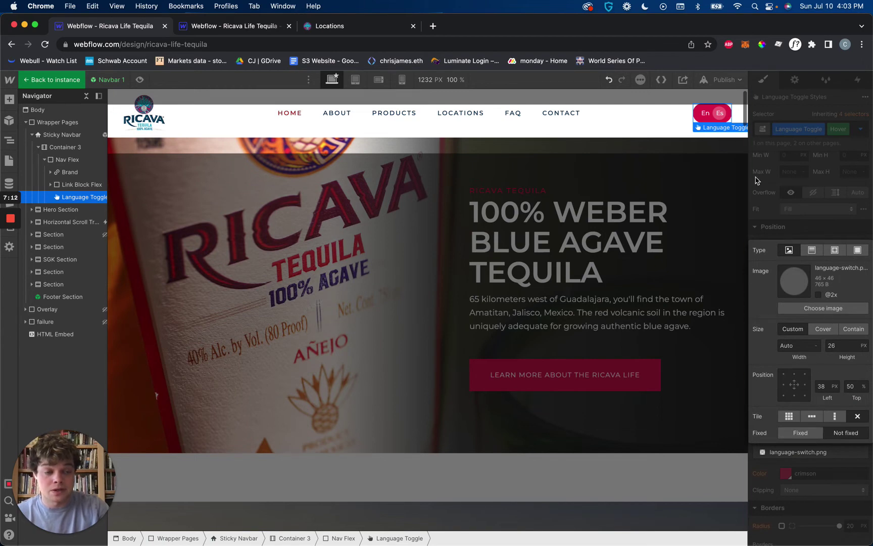
pyautogui.click(801, 230)
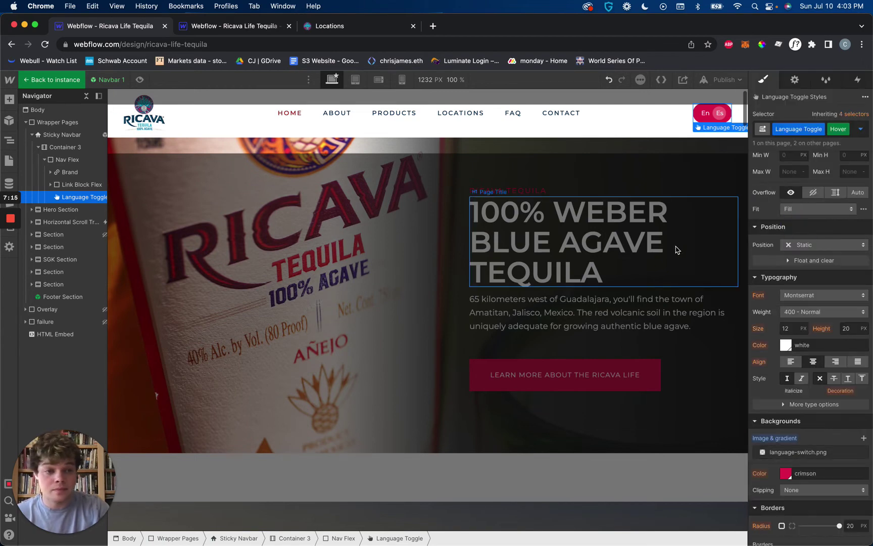
pyautogui.scroll(8, 778, 235)
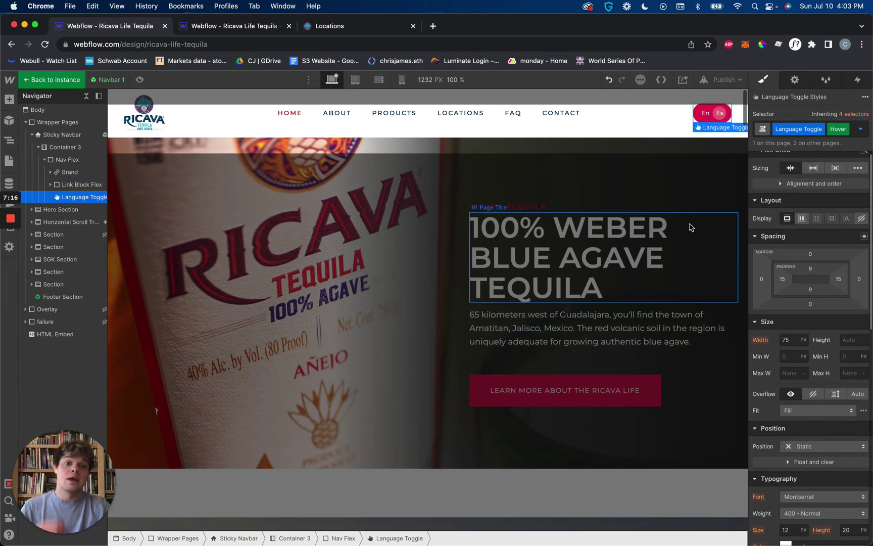
# Remove the Hover state from the Language Toggle's selector.
pyautogui.scroll(1, 688, 228)
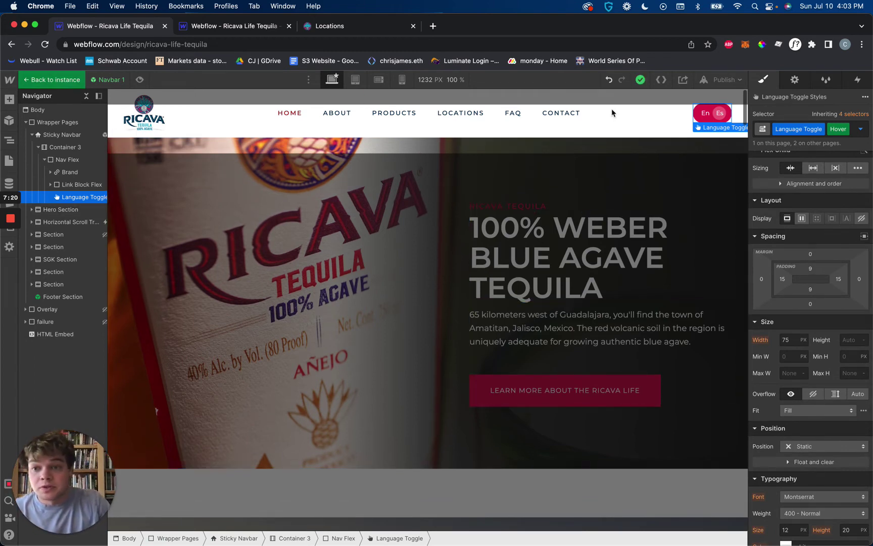
pyautogui.scroll(-5, 819, 484)
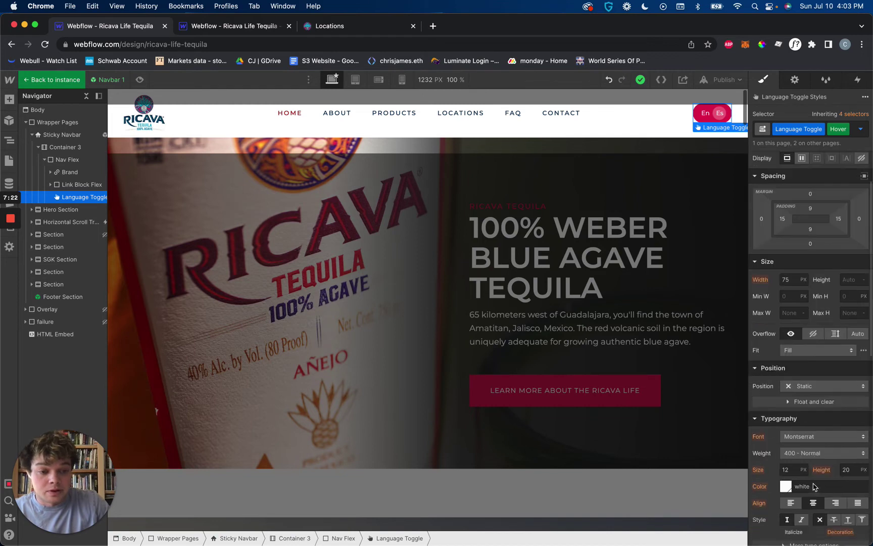
pyautogui.scroll(-3, 778, 521)
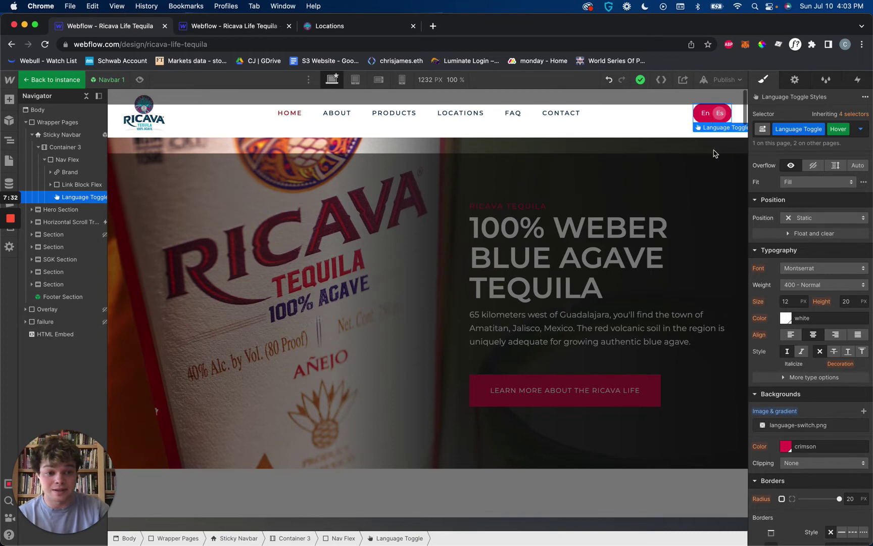
pyautogui.click(799, 425)
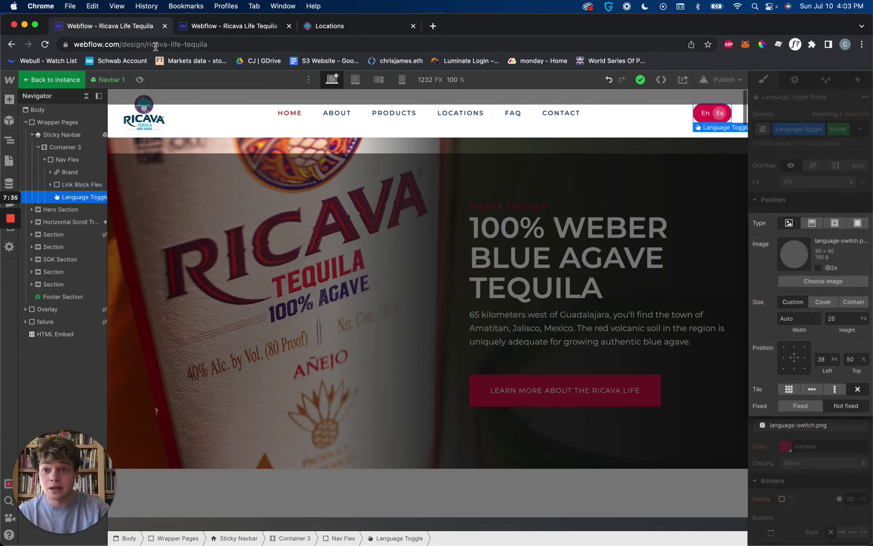
pyautogui.click(847, 140)
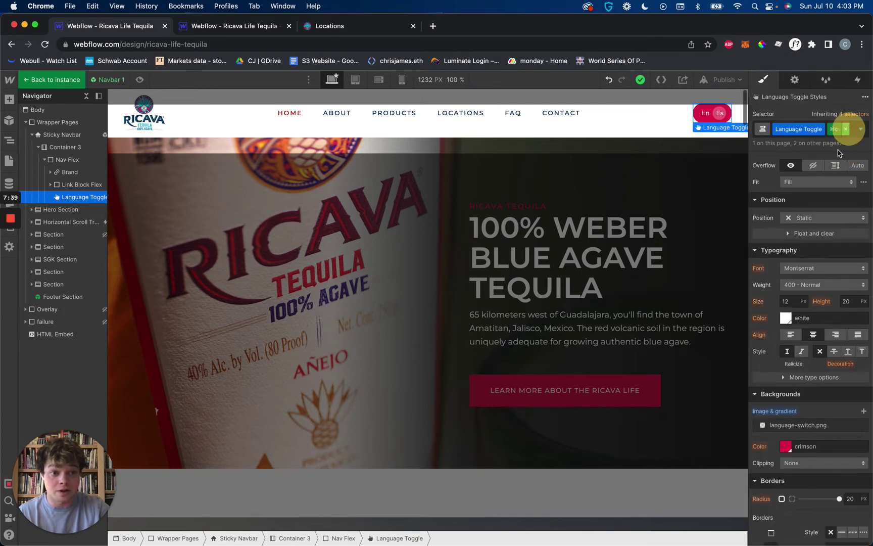
pyautogui.click(846, 129)
# Set the toggle's circle background image left position to 11 px, over En.
pyautogui.click(824, 427)
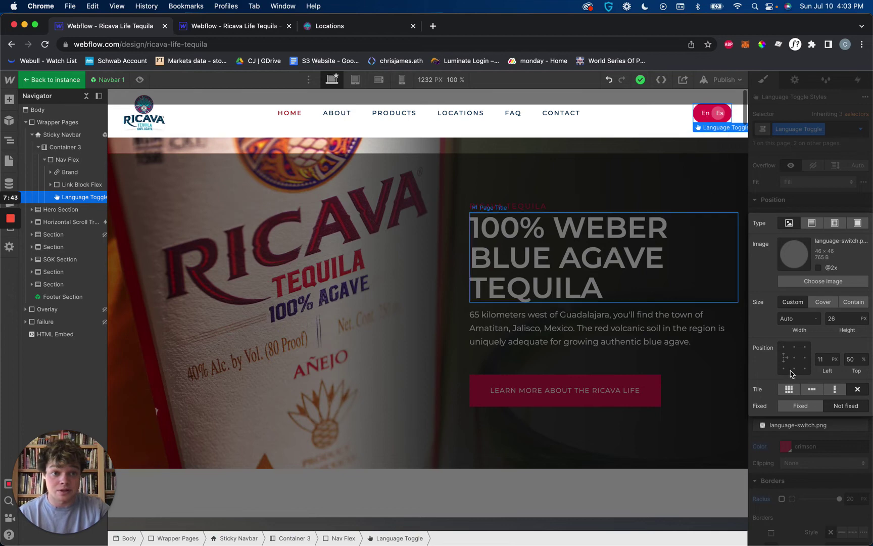
pyautogui.click(822, 360)
pyautogui.write('5')
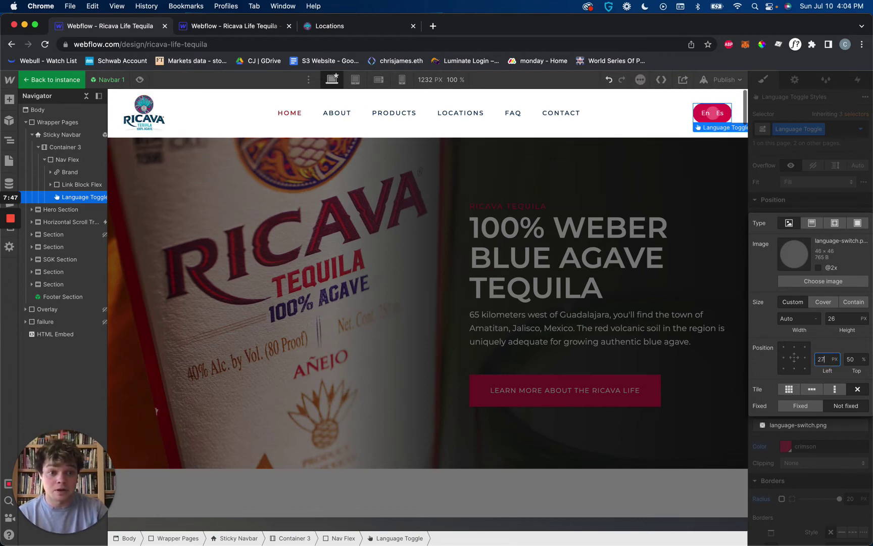
pyautogui.press('Up')
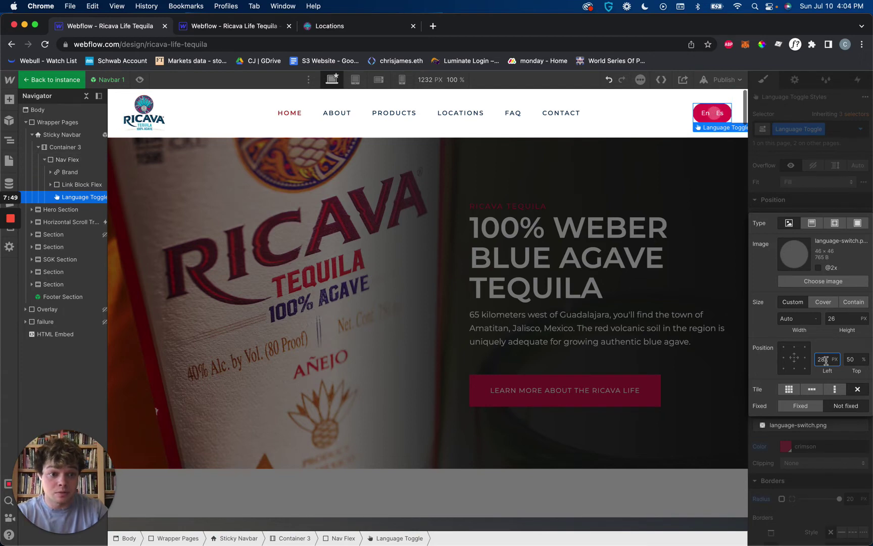
pyautogui.click(826, 359)
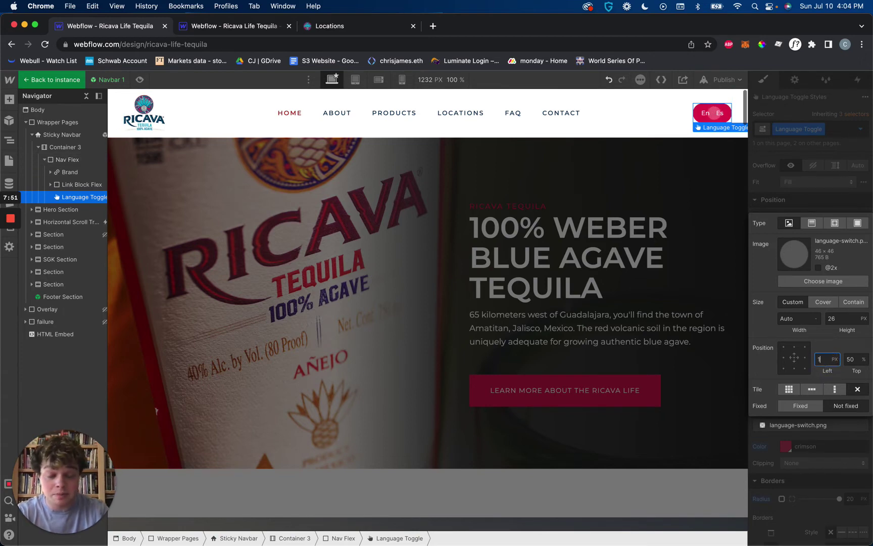
pyautogui.write('11')
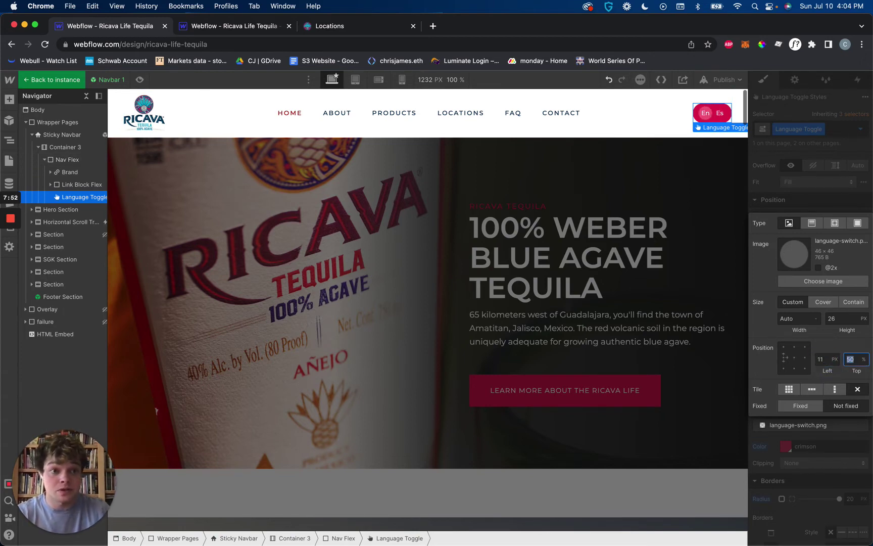
pyautogui.click(822, 204)
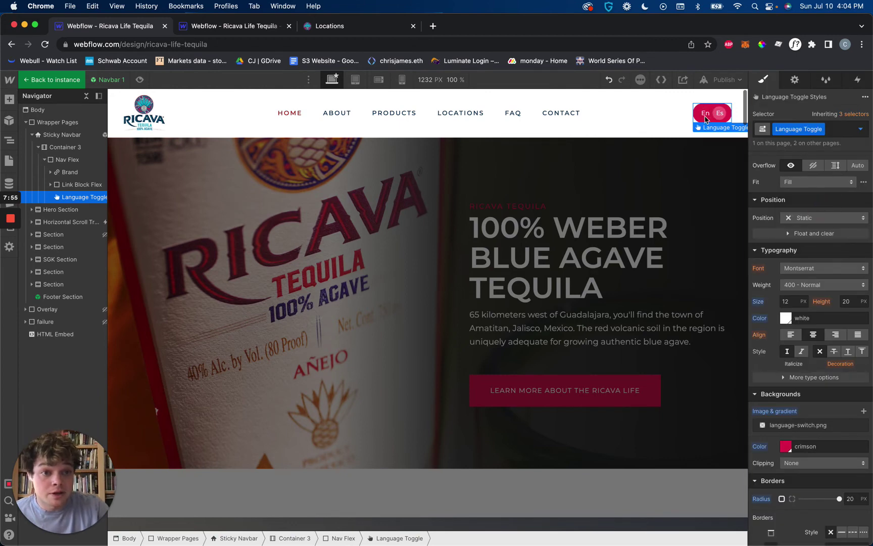
pyautogui.click(251, 27)
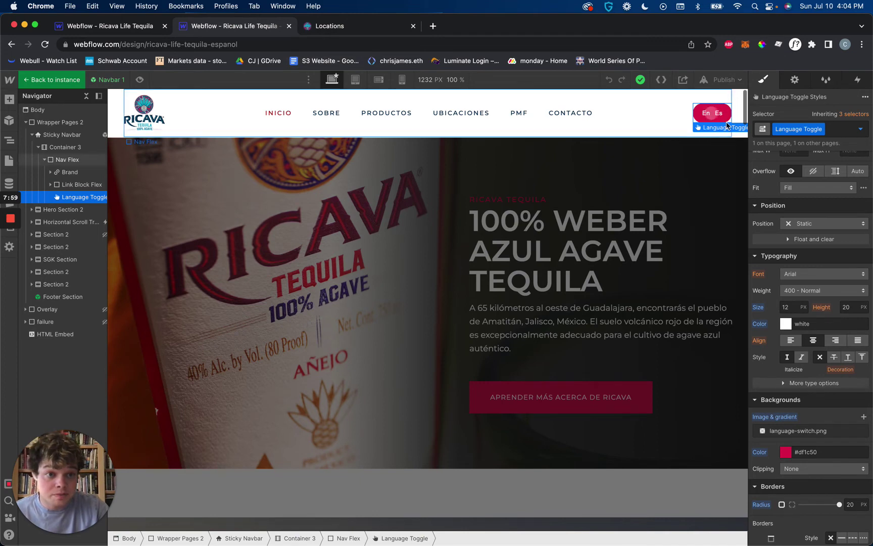
# Exit navbar symbol editing and open the English site's Project Settings.
pyautogui.click(128, 32)
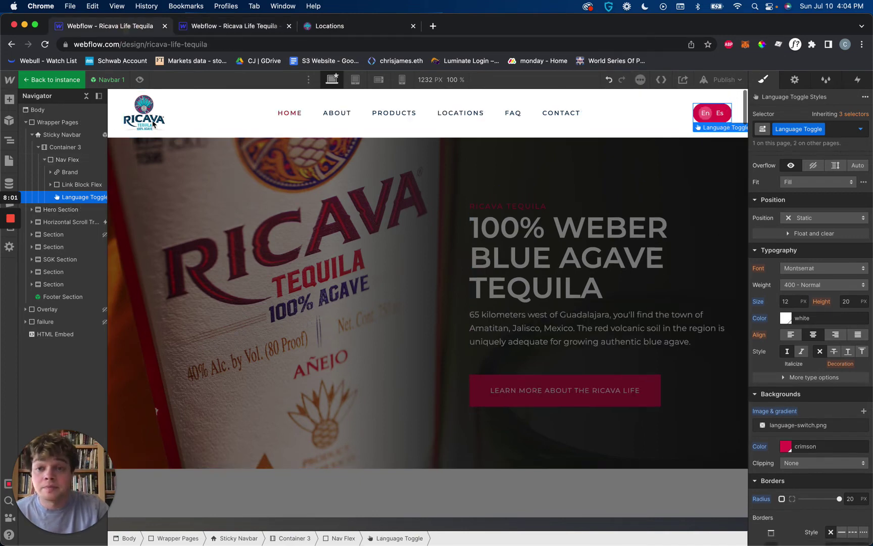
pyautogui.click(57, 80)
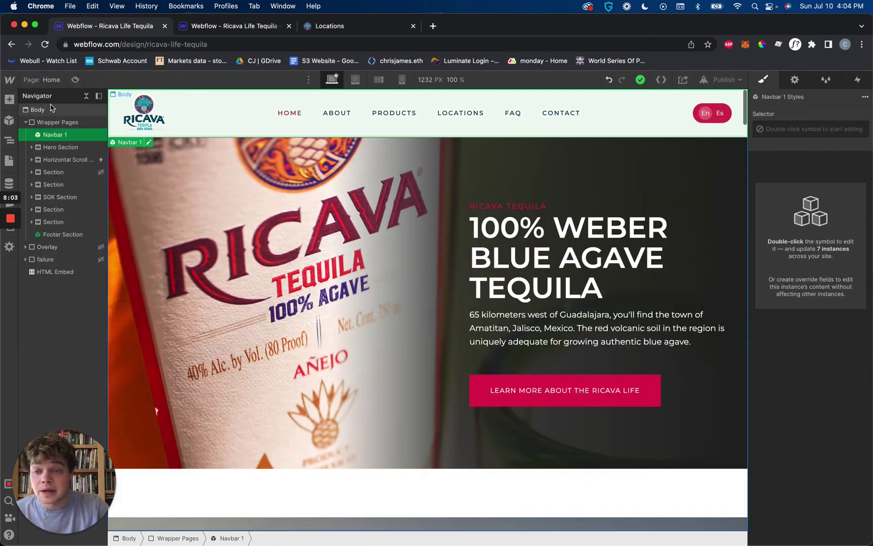
pyautogui.click(53, 85)
pyautogui.moveTo(126, 159)
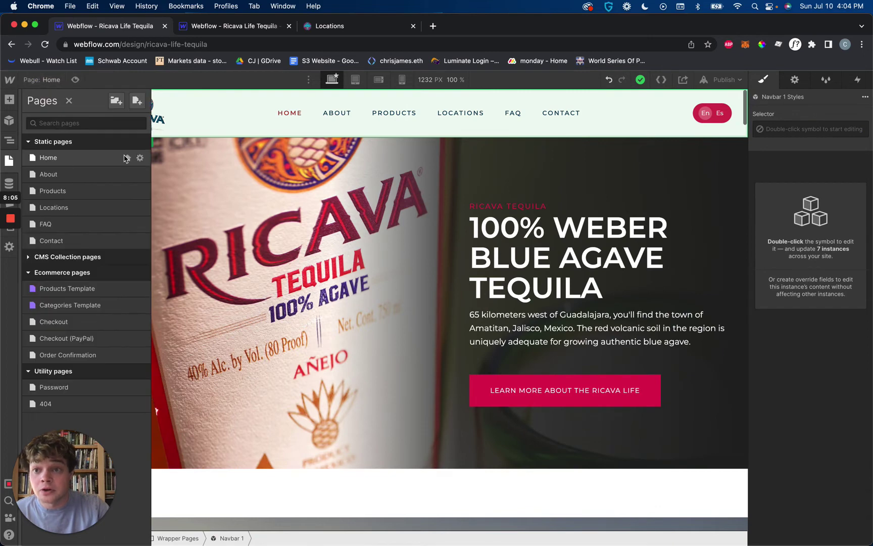
pyautogui.moveTo(9, 80)
pyautogui.click(54, 106)
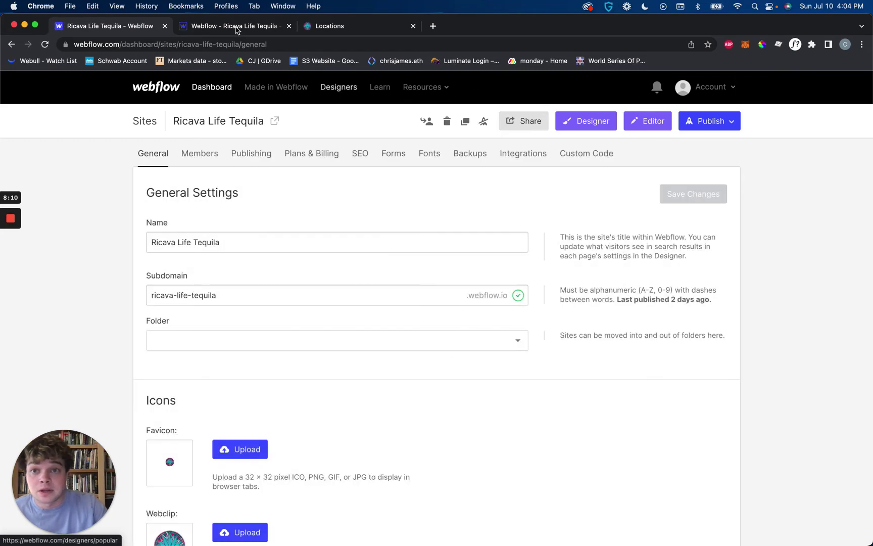
# View the English site's Custom Code footer script with its Spanish domain redirect.
pyautogui.click(231, 26)
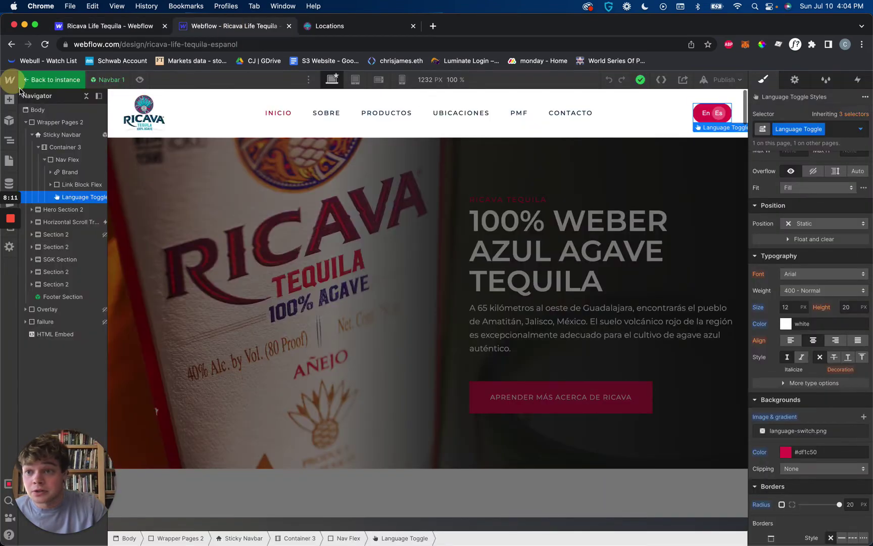
pyautogui.click(133, 26)
pyautogui.click(588, 154)
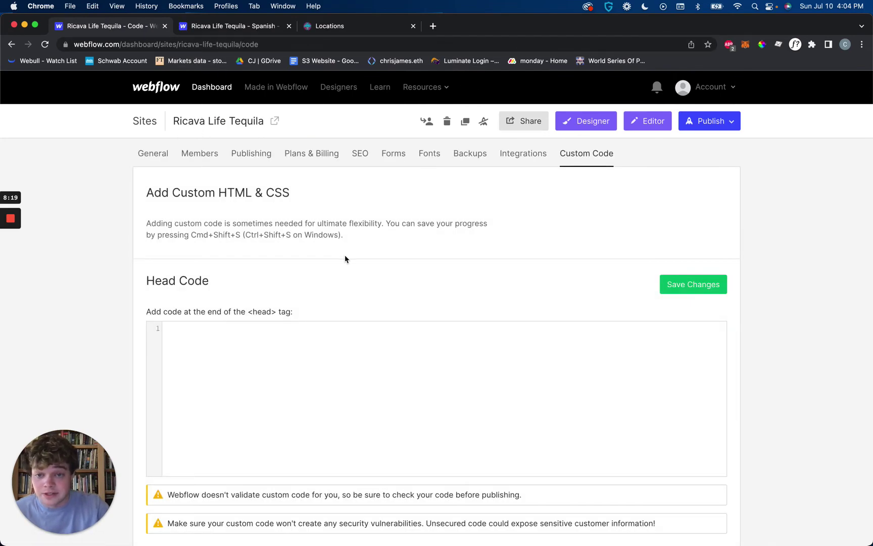
pyautogui.scroll(-7, 346, 258)
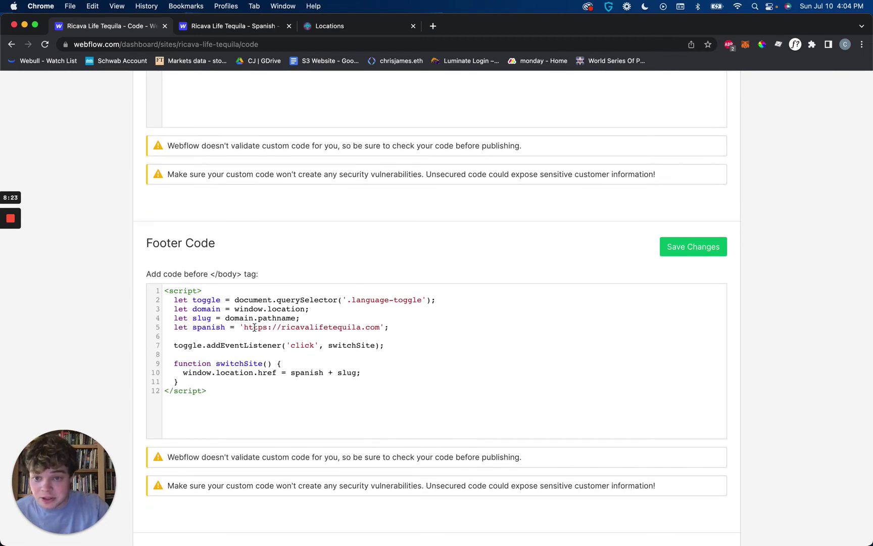
pyautogui.moveTo(244, 327); pyautogui.dragTo(381, 328)
pyautogui.click(384, 344)
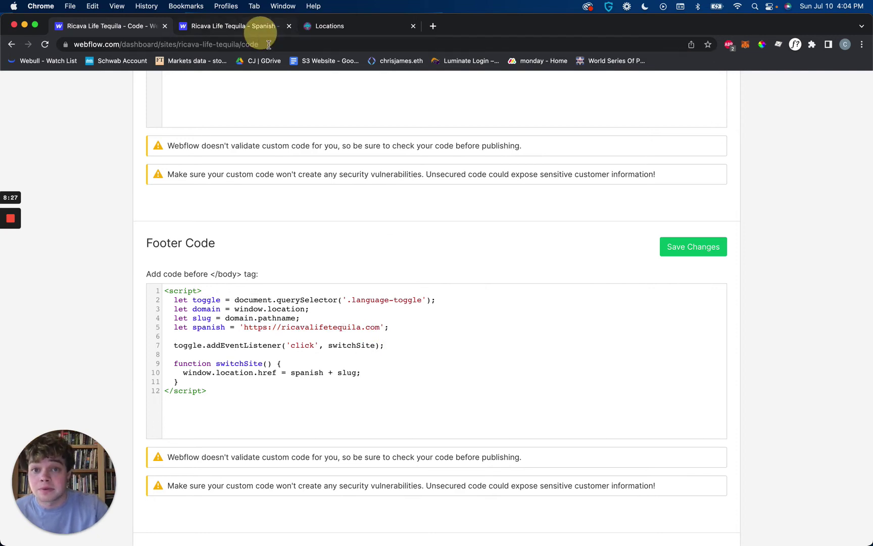
pyautogui.click(259, 25)
# Change the Spanish footer script's domain on line 5 to crypto and save it.
pyautogui.click(590, 157)
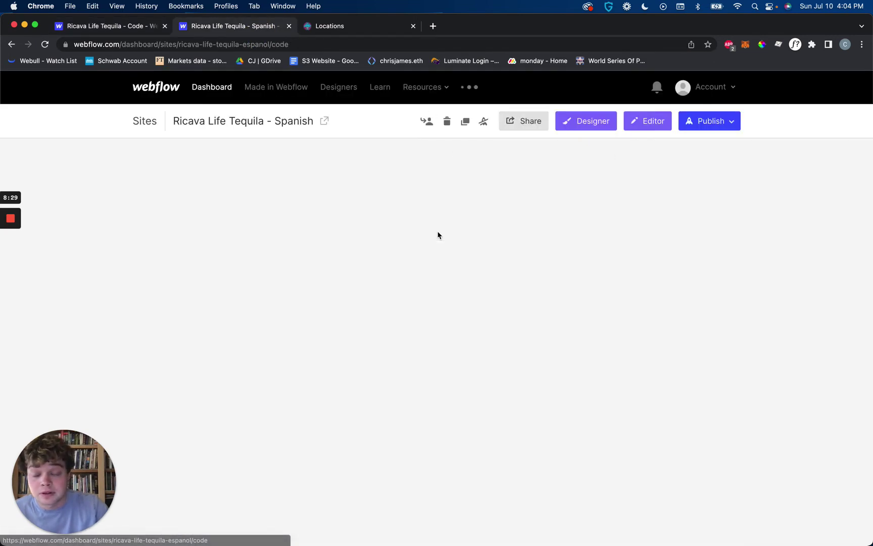
pyautogui.scroll(-10, 401, 259)
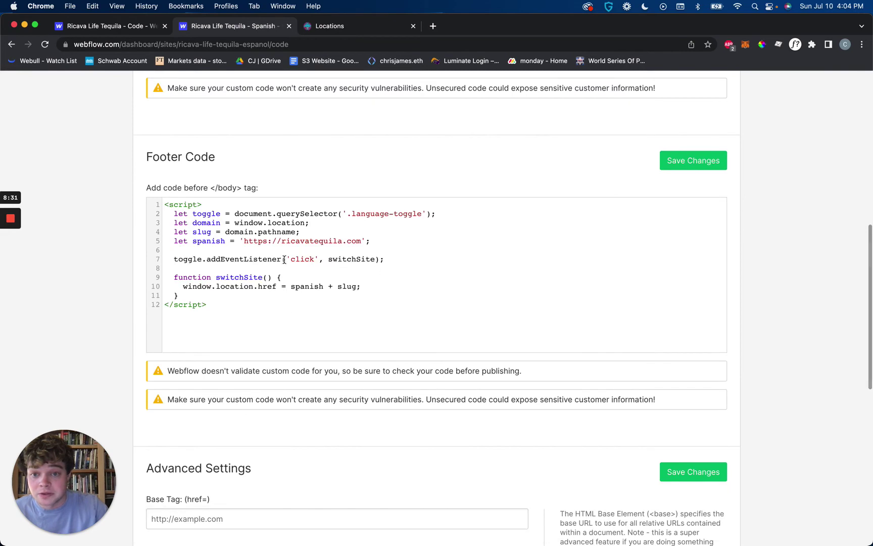
pyautogui.moveTo(281, 240); pyautogui.dragTo(362, 241)
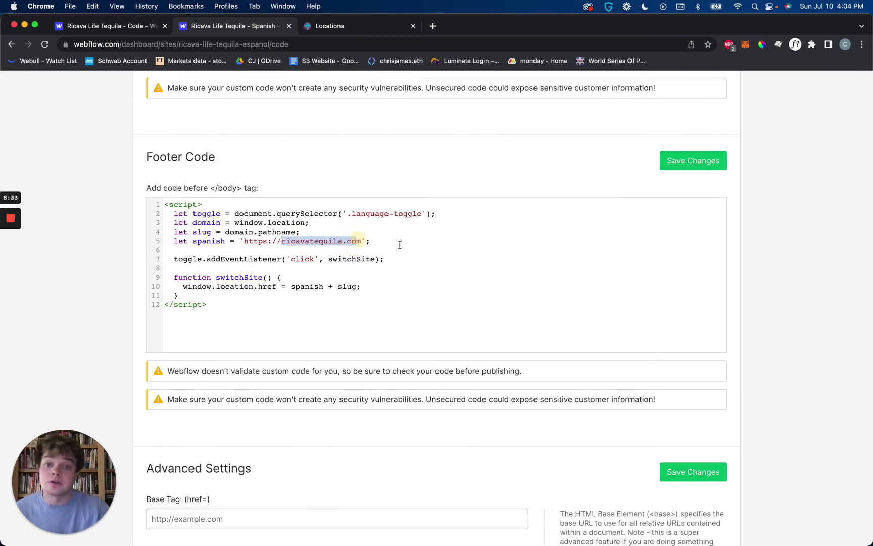
pyautogui.click(306, 241)
pyautogui.doubleClick(309, 242)
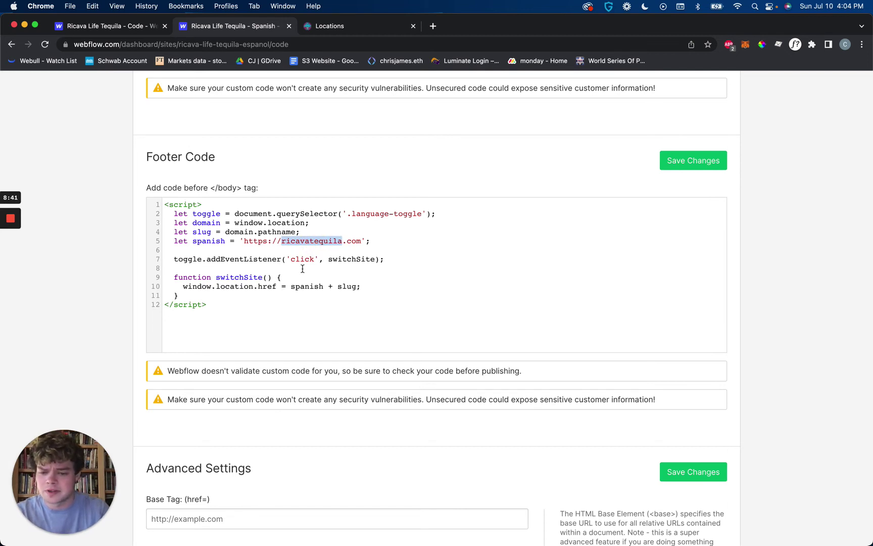
pyautogui.write('crytp')
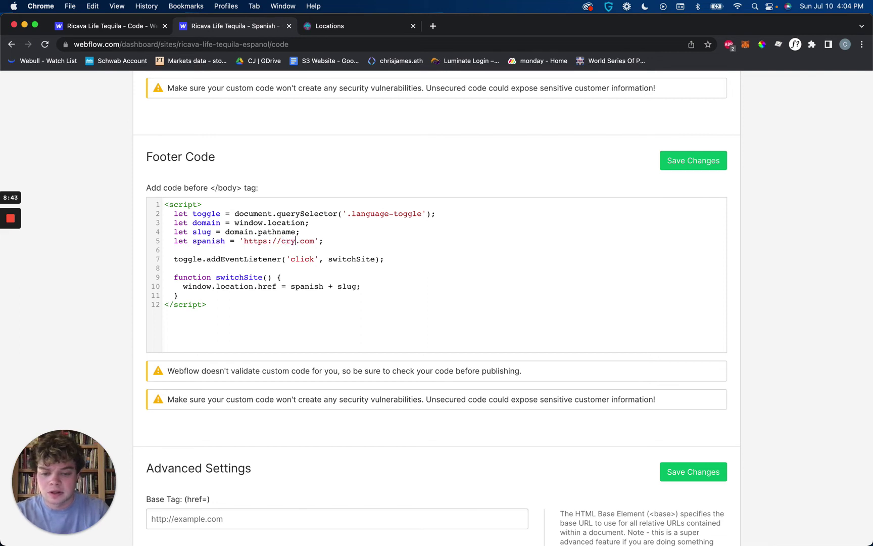
pyautogui.press('BackSpace')
pyautogui.press('BackSpace')
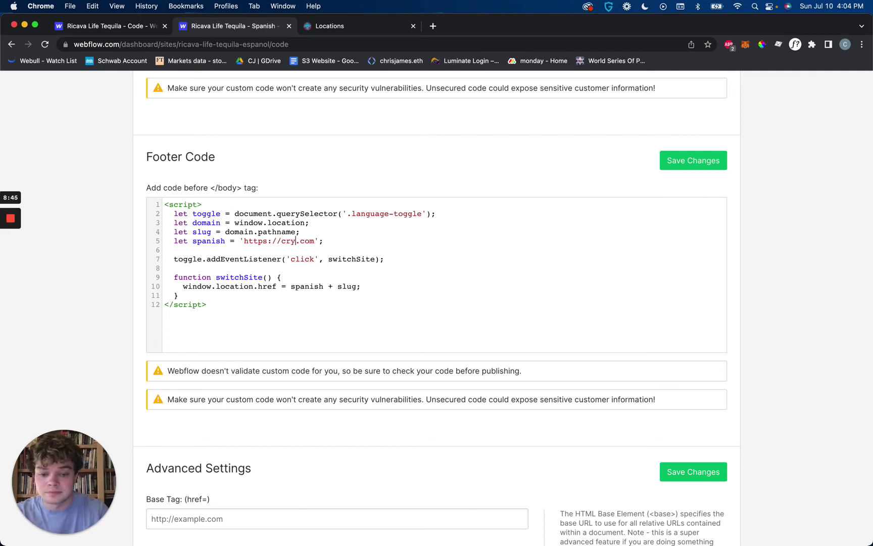
pyautogui.write('pto')
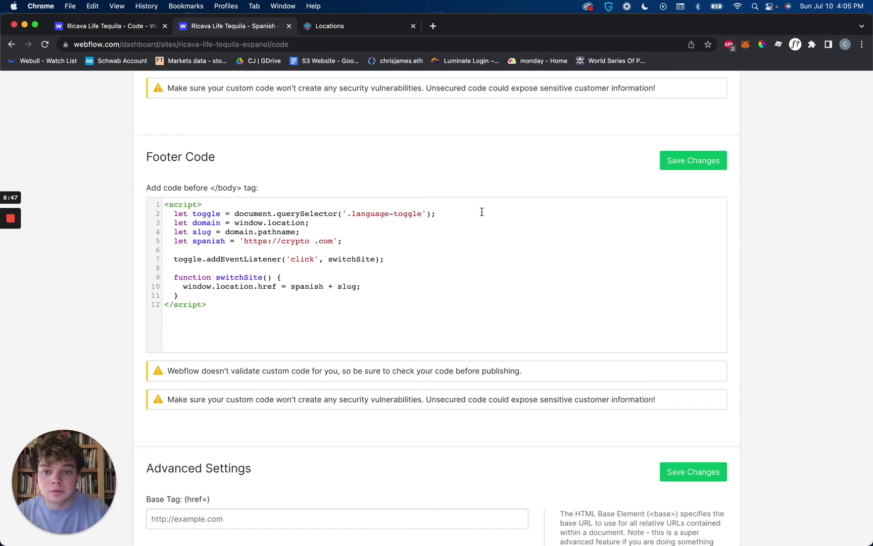
pyautogui.press('BackSpace')
pyautogui.click(672, 168)
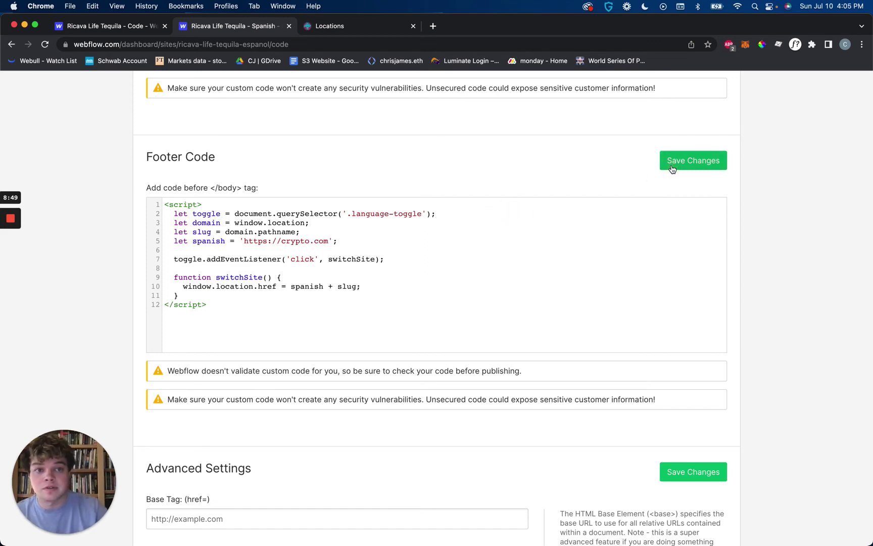
# Publish the Spanish site to all selected domains and open ricavalifetequila.com live.
pyautogui.scroll(15, 671, 168)
pyautogui.click(708, 121)
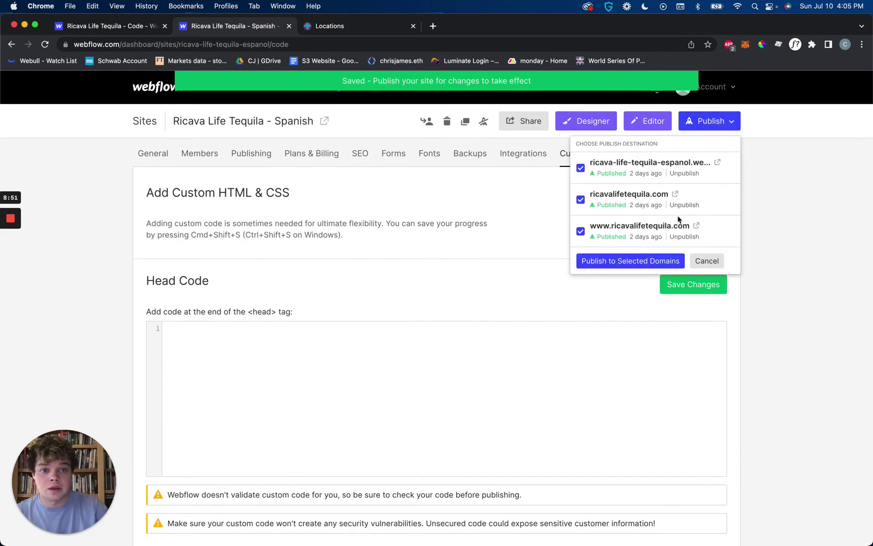
pyautogui.click(637, 260)
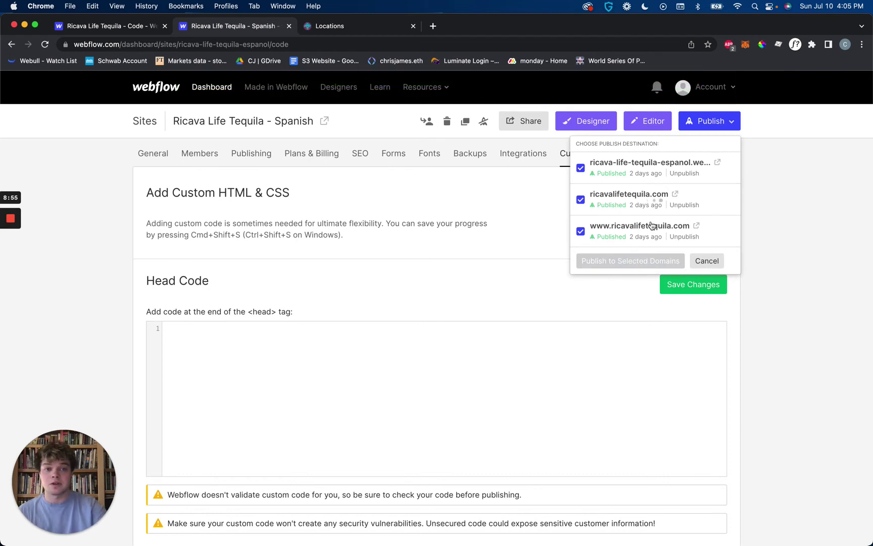
pyautogui.scroll(-5, 430, 417)
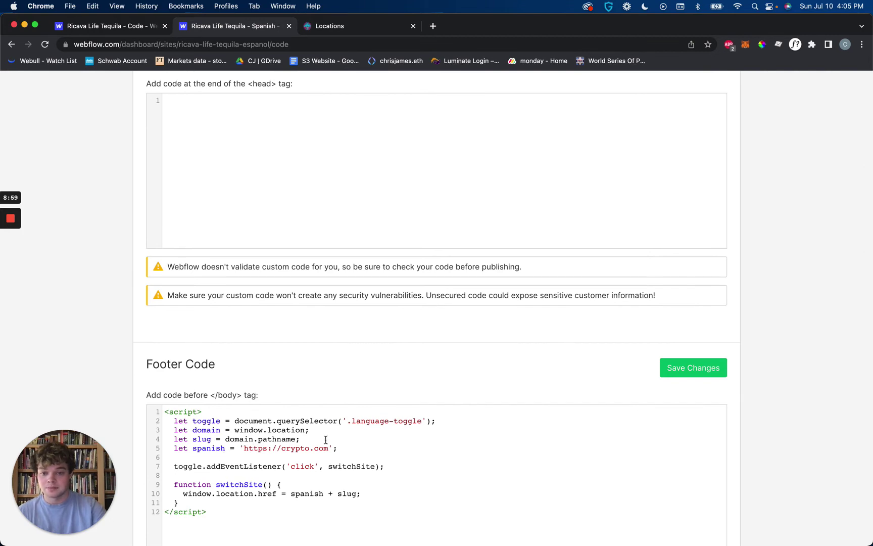
pyautogui.scroll(5, 326, 439)
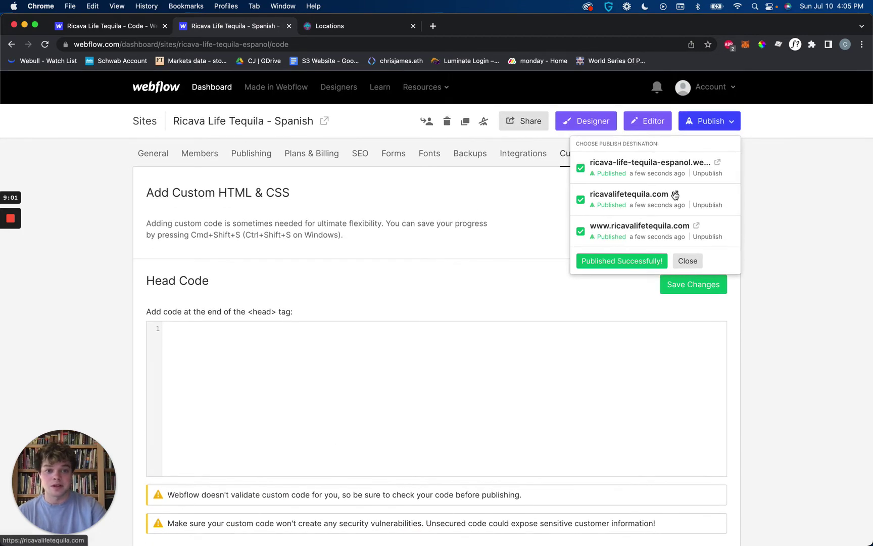
pyautogui.click(675, 195)
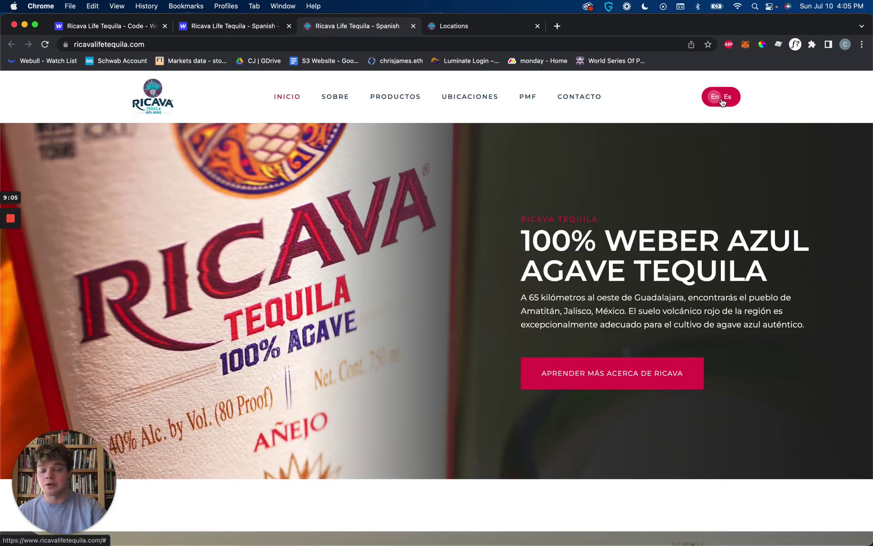
# Try the live site's En/Es toggle, landing on crypto.com, then return to Custom Code.
pyautogui.click(722, 100)
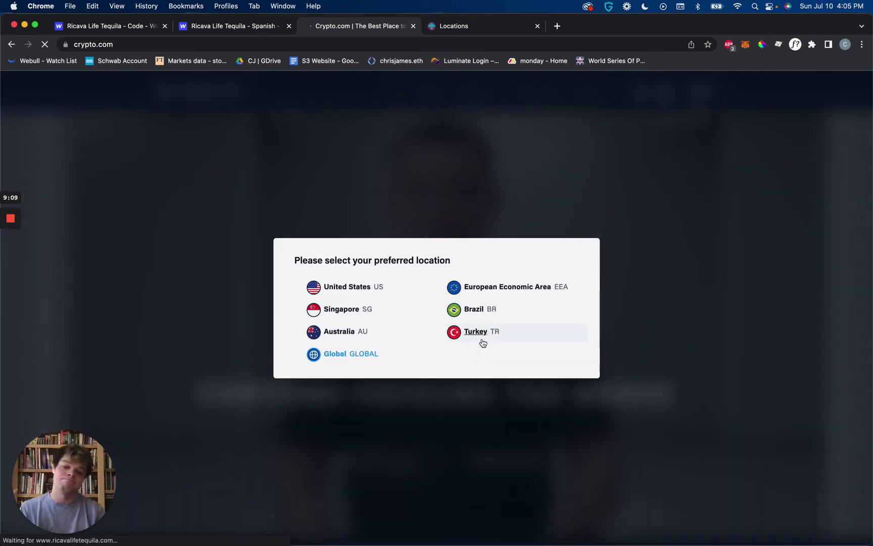
pyautogui.click(228, 25)
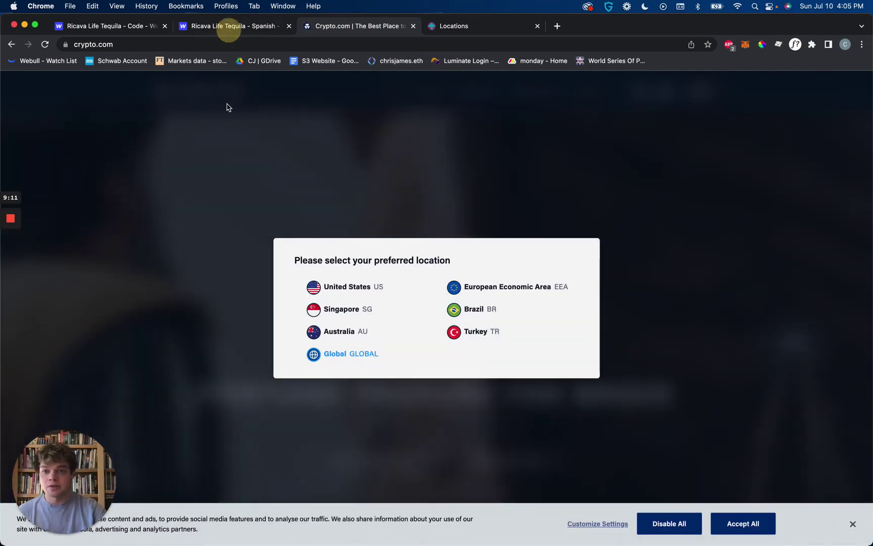
# Replace crypto with ricavatequila in the footer script URL and save the code.
pyautogui.scroll(-7, 307, 331)
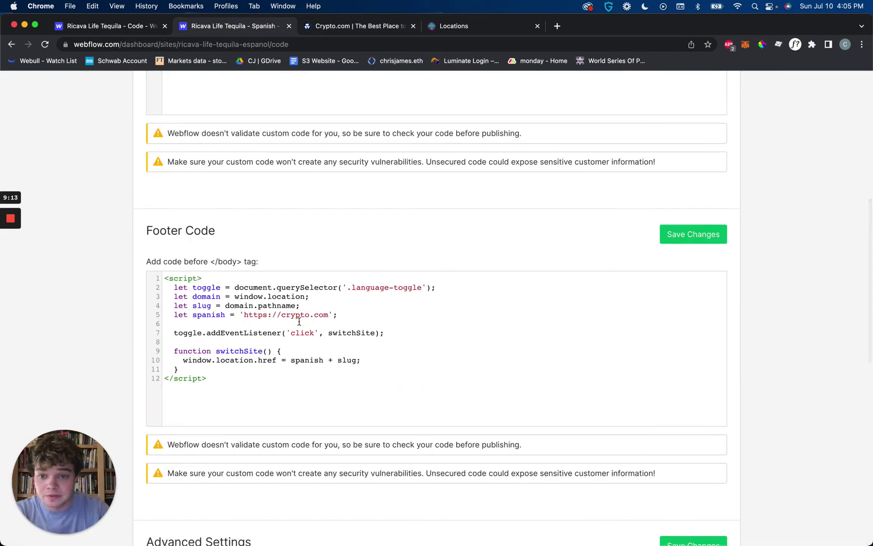
pyautogui.click(300, 316)
pyautogui.doubleClick(301, 315)
pyautogui.write('ricavate')
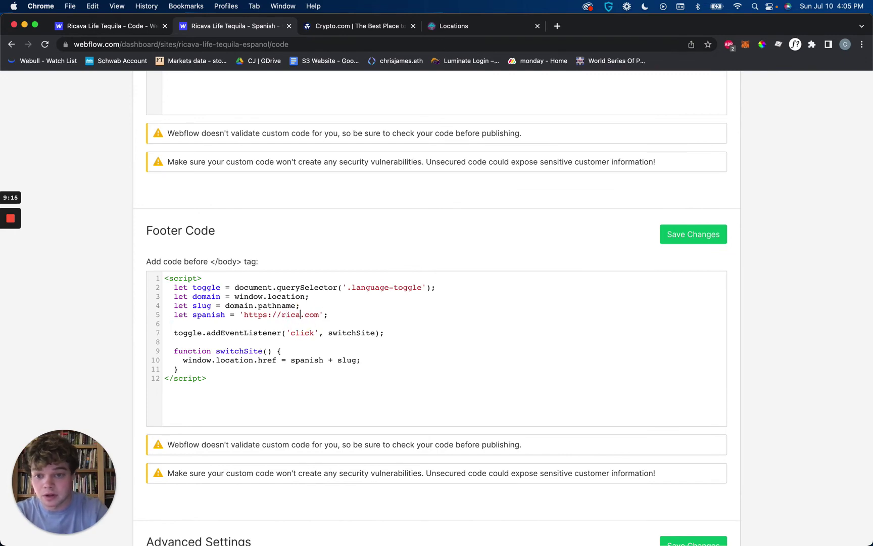
pyautogui.write('quila')
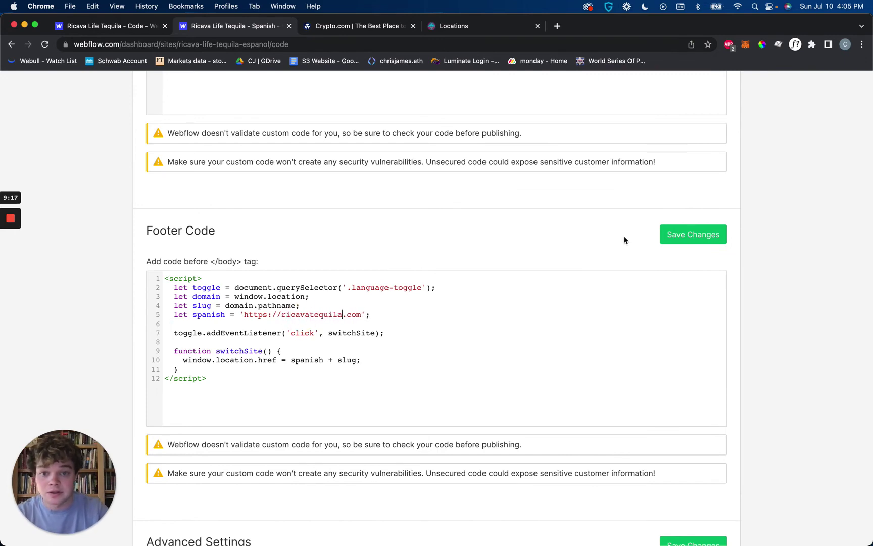
pyautogui.click(664, 239)
# Republish to all domains, close the old test tabs, and reopen the live Spanish site.
pyautogui.scroll(7, 571, 238)
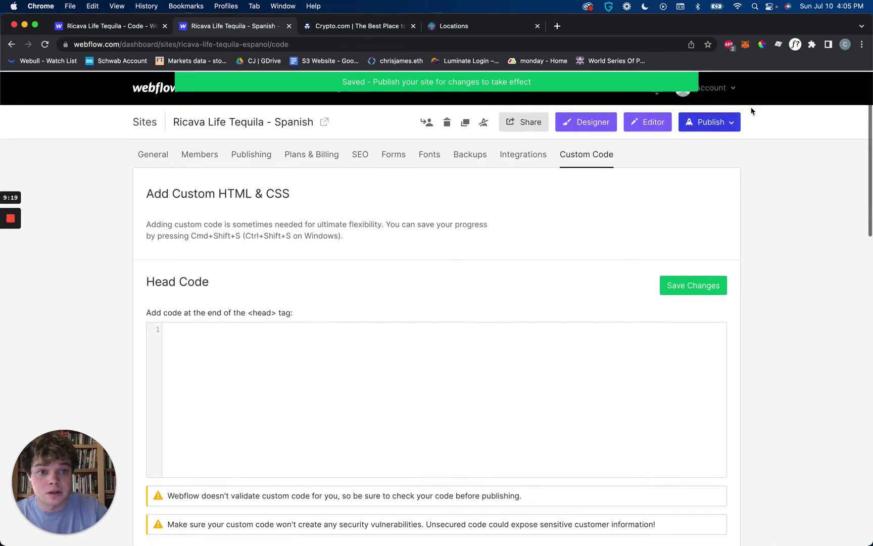
pyautogui.click(709, 121)
pyautogui.click(644, 258)
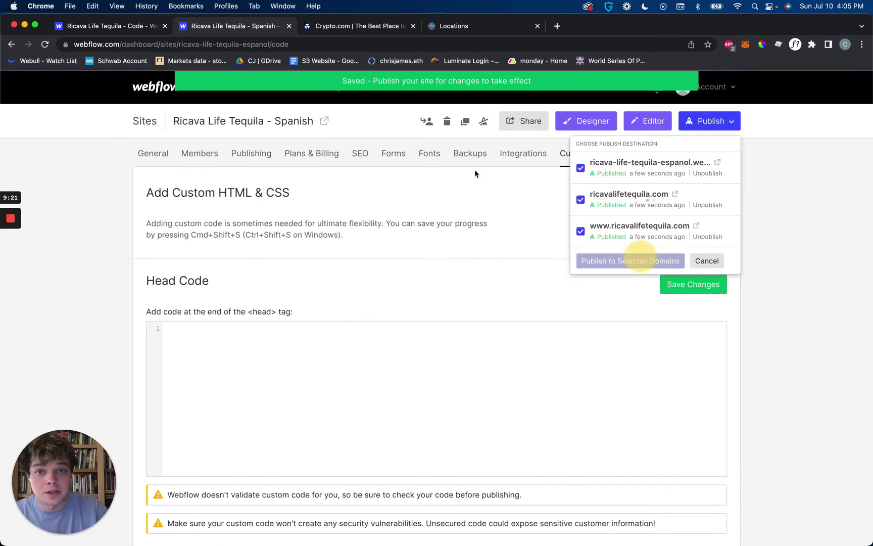
pyautogui.click(413, 26)
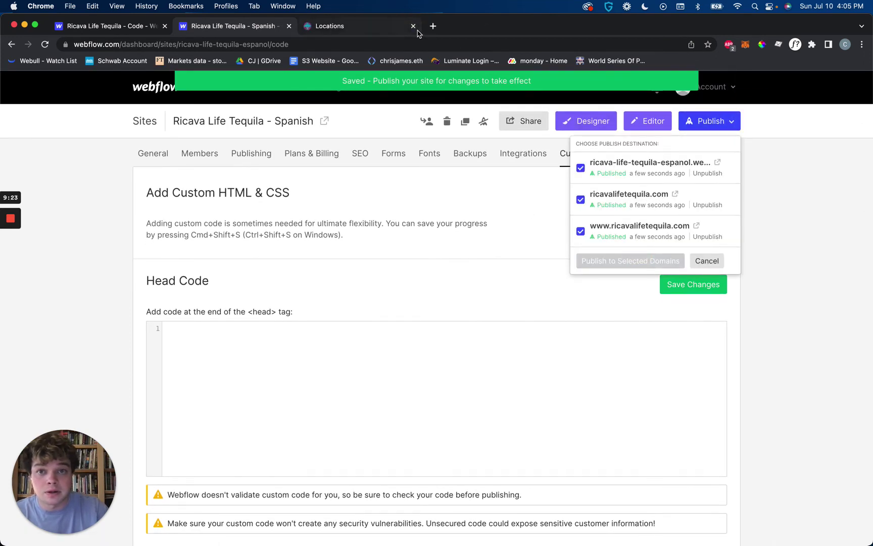
pyautogui.click(413, 26)
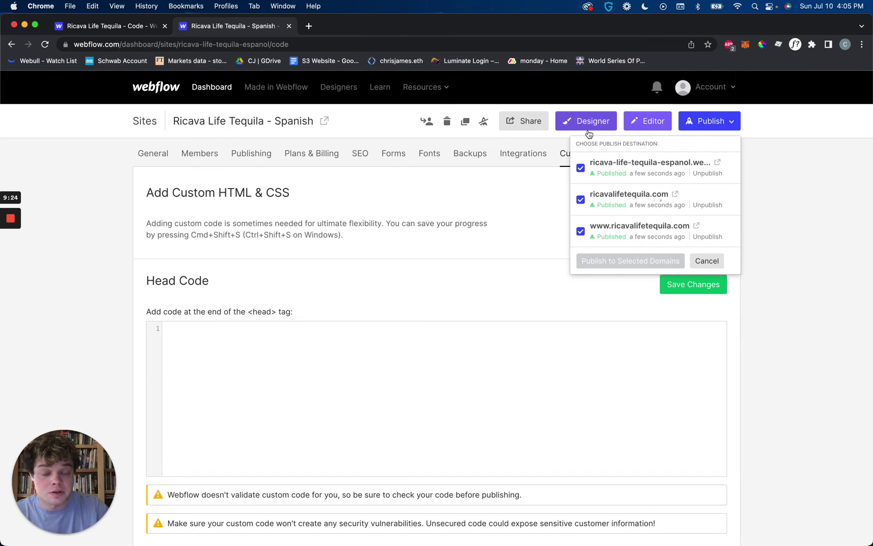
pyautogui.click(676, 195)
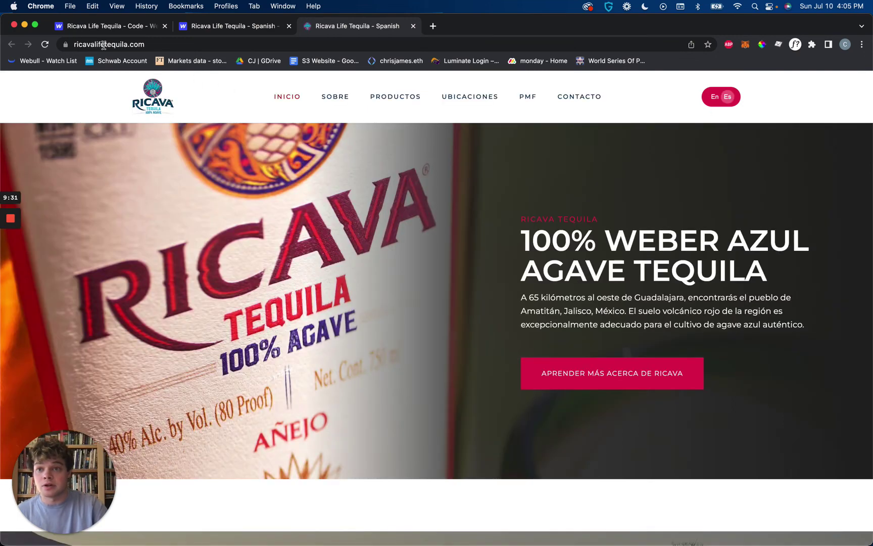
# Load ricavatequila.com, go to Locations, and toggle to Spanish at ricavalifetequila.com/locations.
pyautogui.click(103, 44)
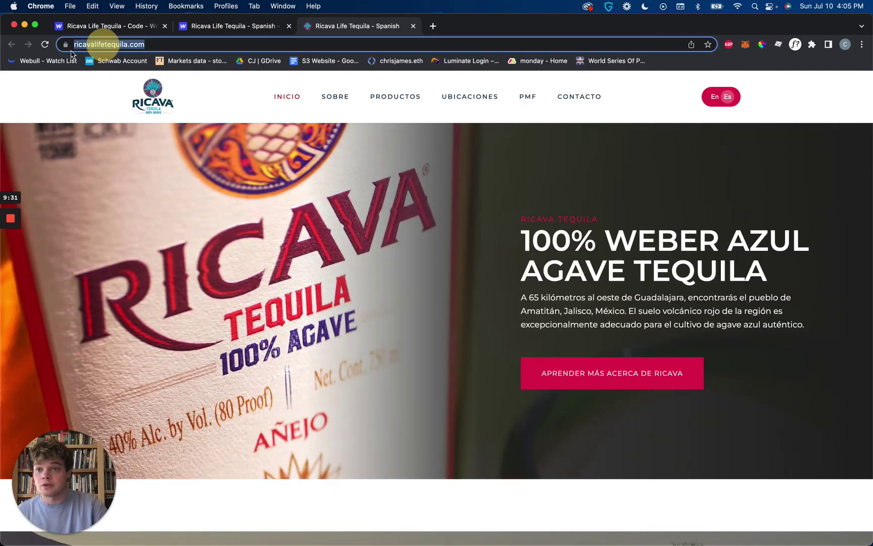
pyautogui.write('ricavatequila.com')
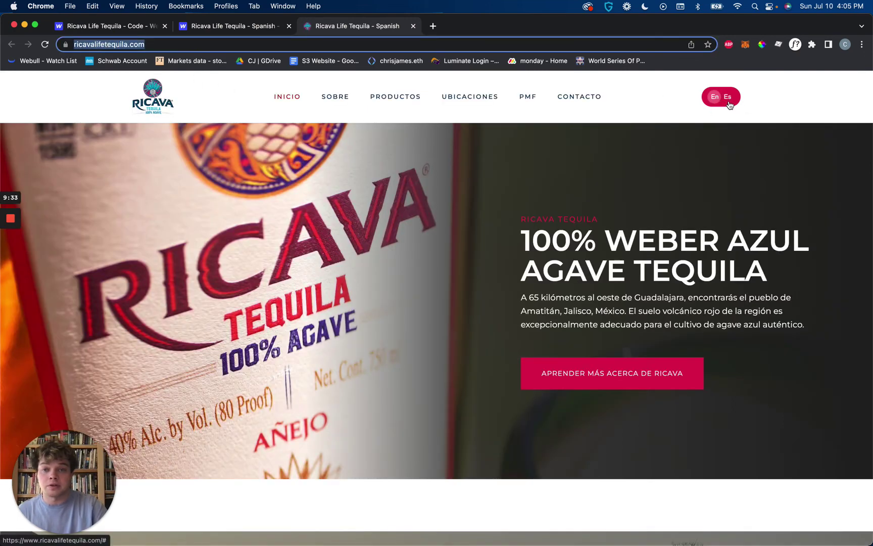
pyautogui.press('Return')
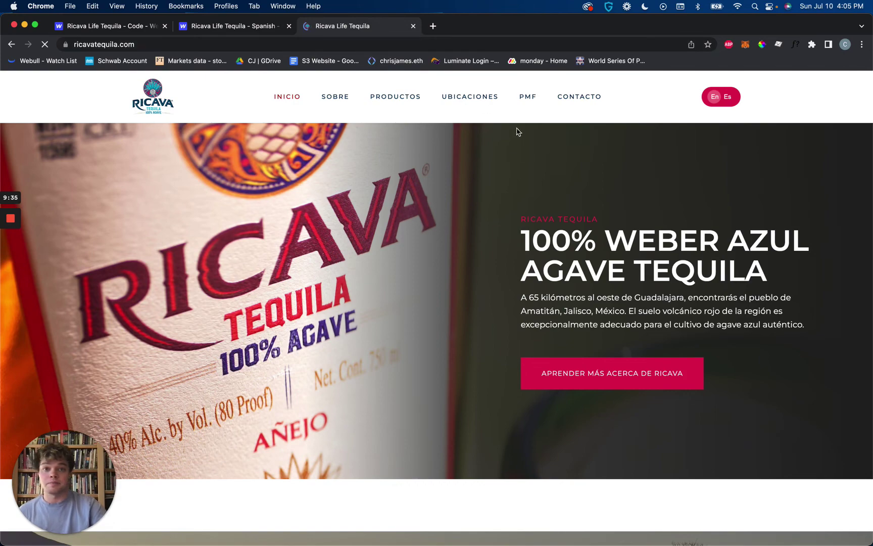
pyautogui.click(477, 101)
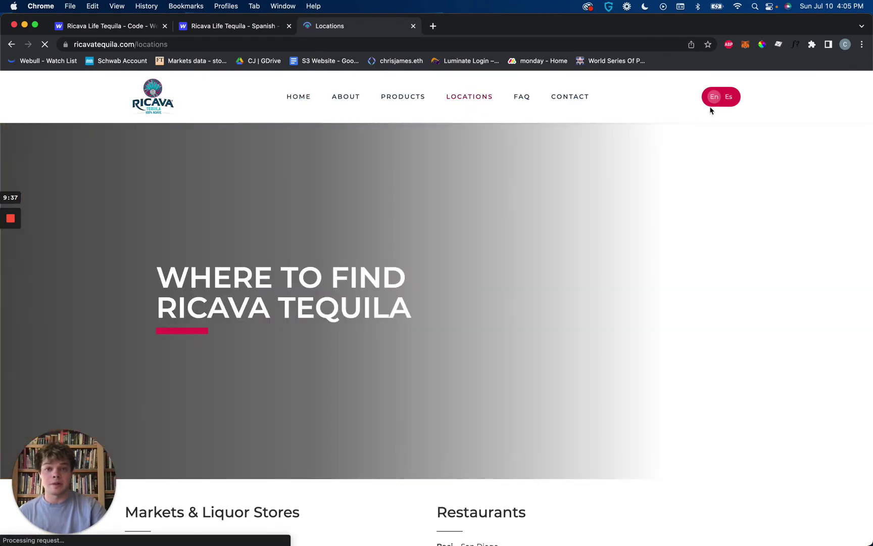
pyautogui.click(713, 104)
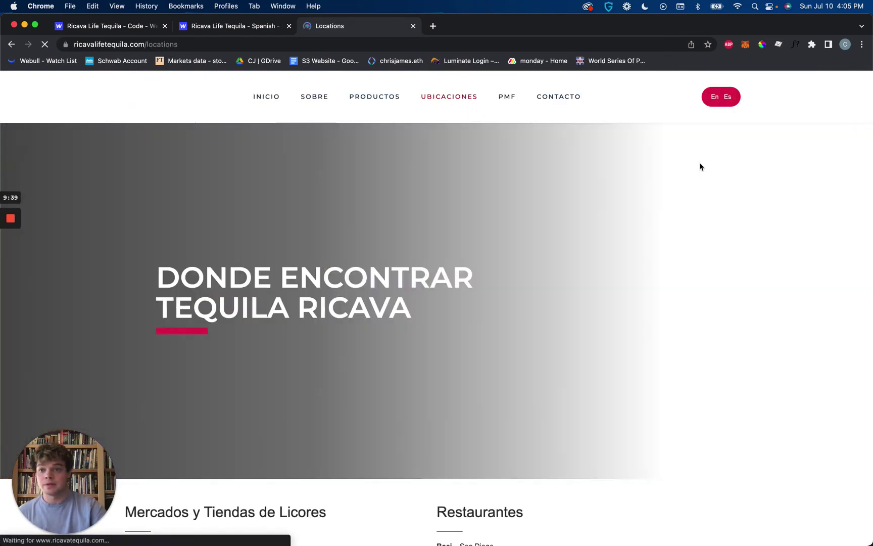
pyautogui.click(214, 26)
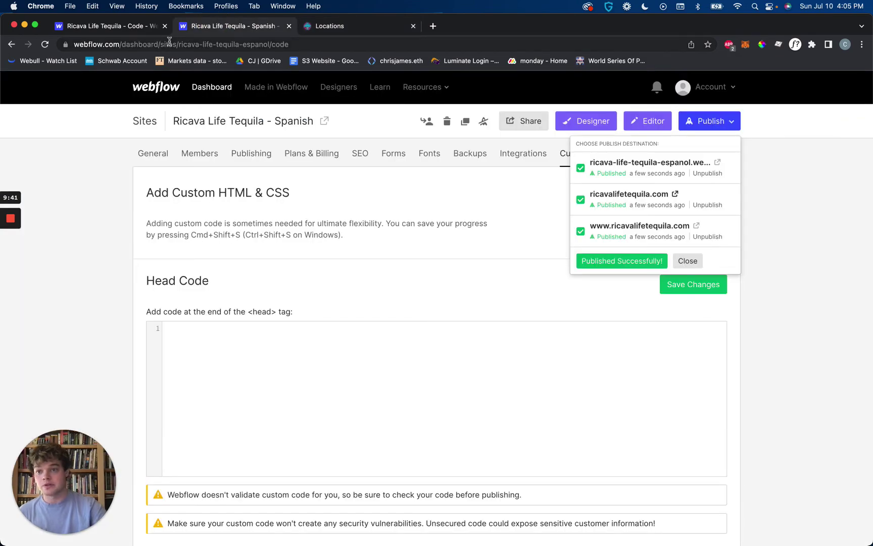
pyautogui.click(132, 25)
# Leave the English site's Custom Code page for the Webflow workspace Dashboard.
pyautogui.scroll(10, 88, 244)
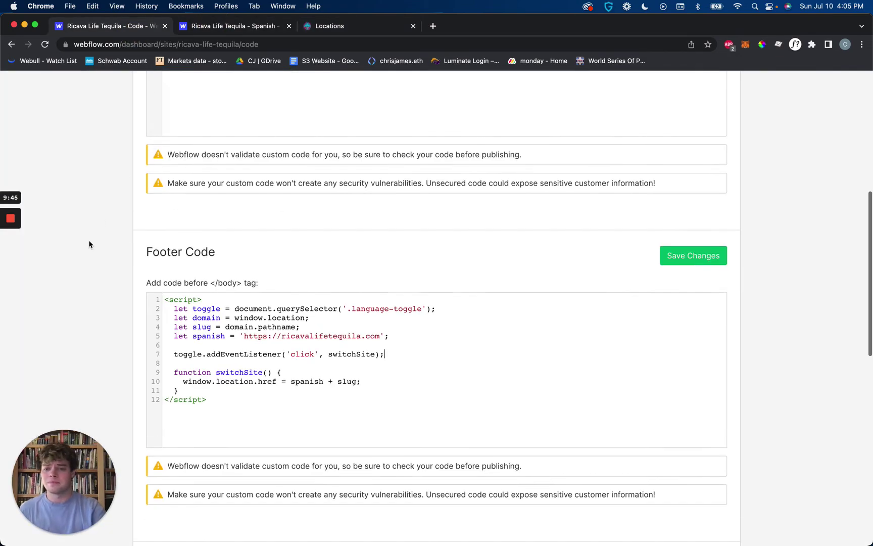
pyautogui.click(213, 88)
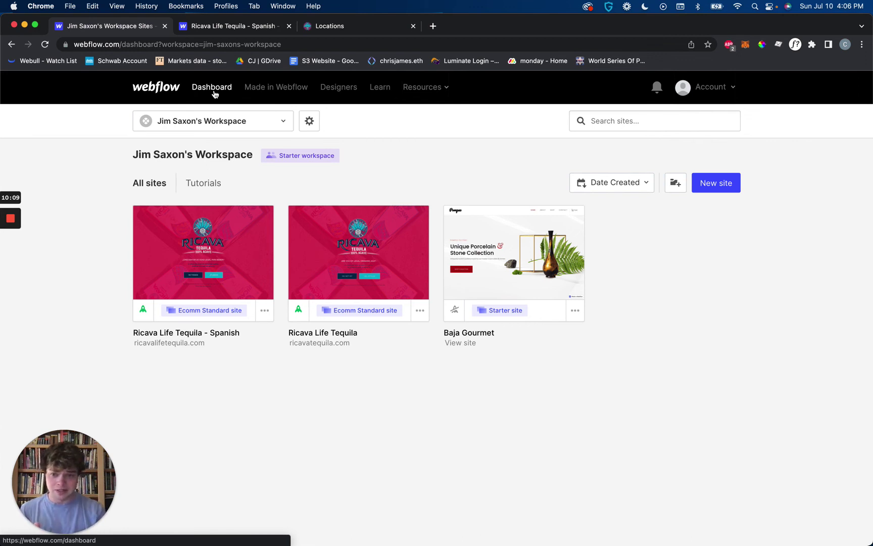
# Open the Spanish site's Settings from its card menu and confirm Language Code es.
pyautogui.click(154, 209)
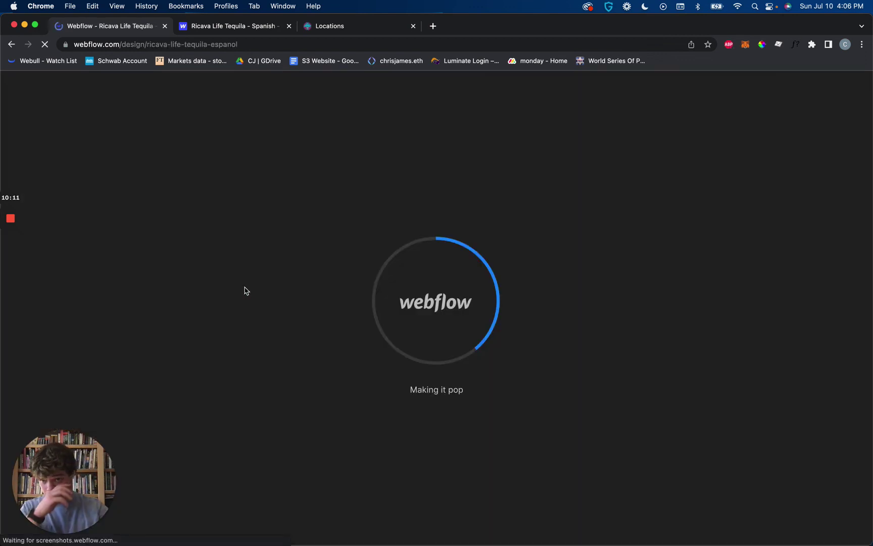
pyautogui.click(12, 44)
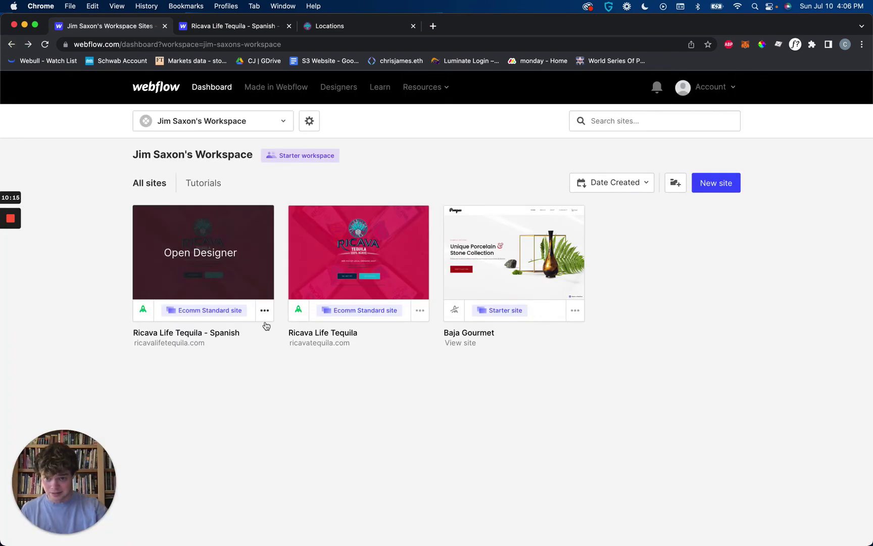
pyautogui.click(265, 310)
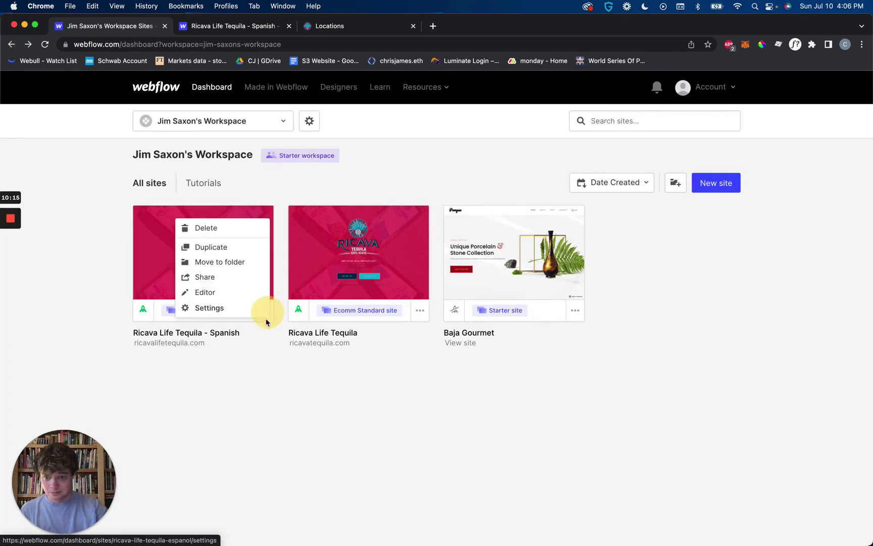
pyautogui.click(224, 306)
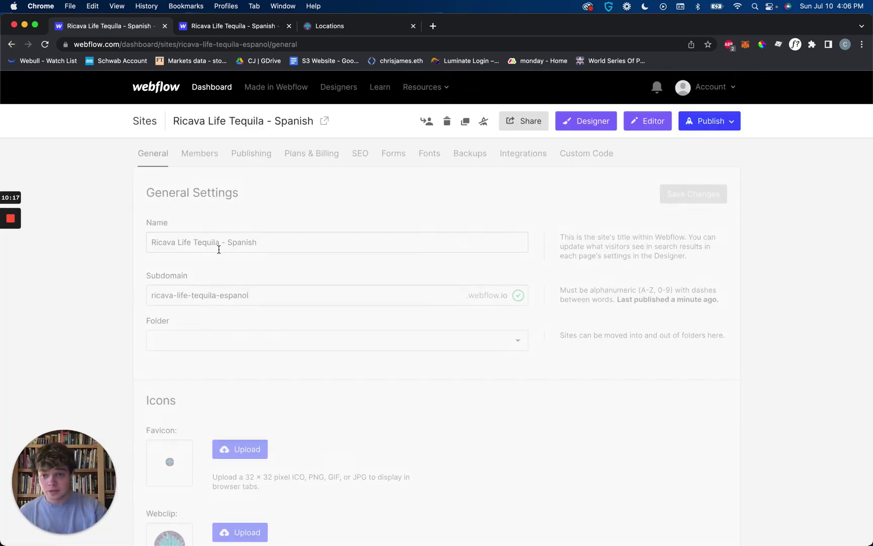
pyautogui.scroll(-8, 126, 275)
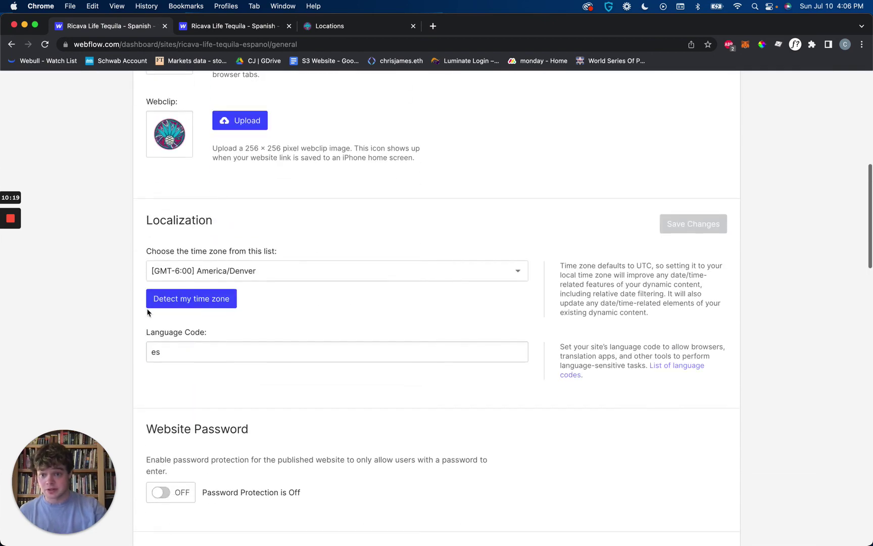
pyautogui.click(167, 353)
pyautogui.click(247, 330)
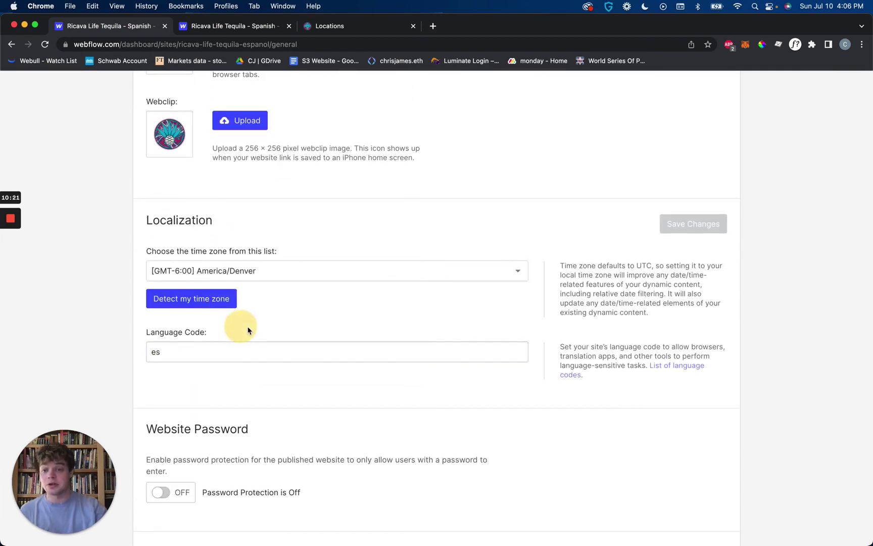
pyautogui.scroll(-2, 247, 330)
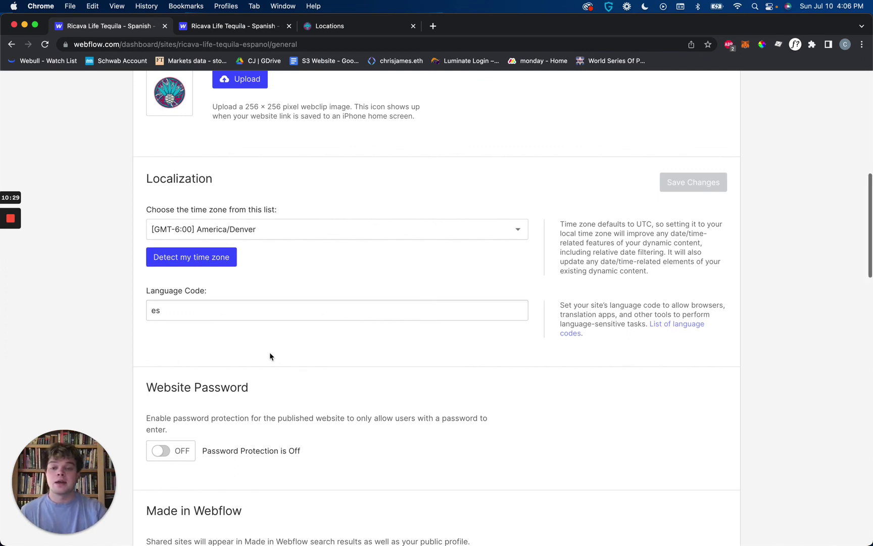
pyautogui.scroll(10, 269, 357)
pyautogui.scroll(3, 270, 356)
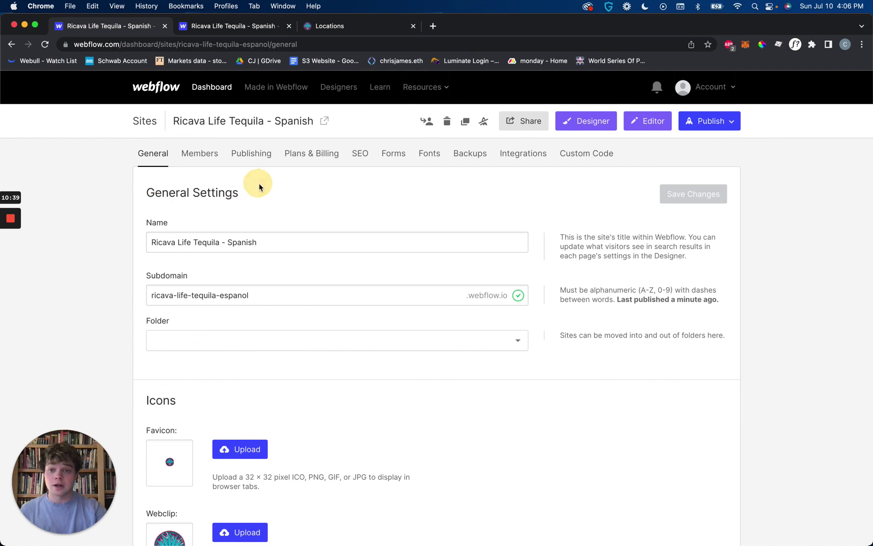
pyautogui.moveTo(229, 194); pyautogui.dragTo(133, 189)
pyautogui.click(134, 190)
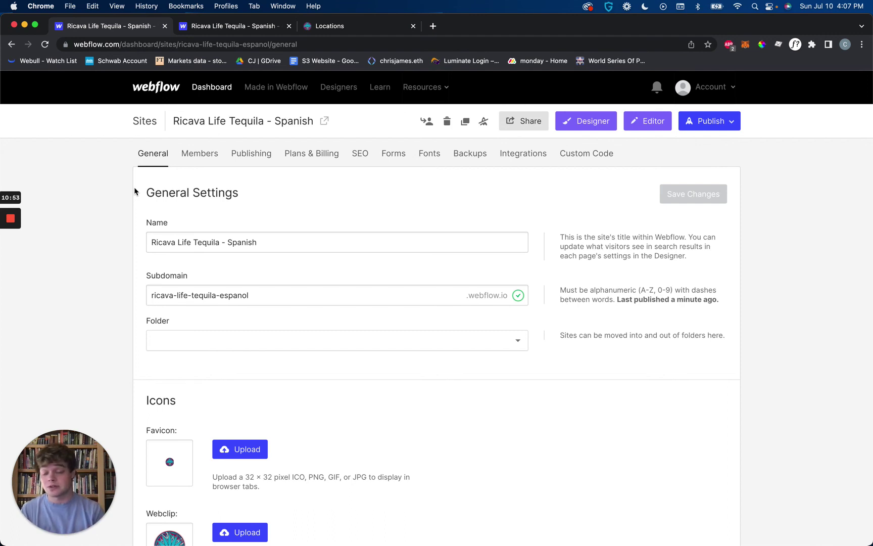
# Load luminatedenver.com in a new Chrome tab.
pyautogui.click(434, 26)
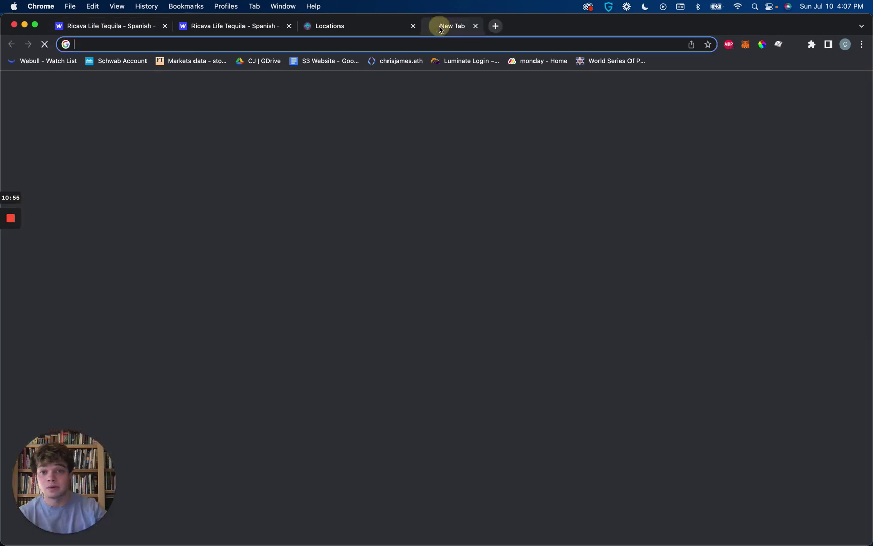
pyautogui.write('luminate')
pyautogui.press('Return')
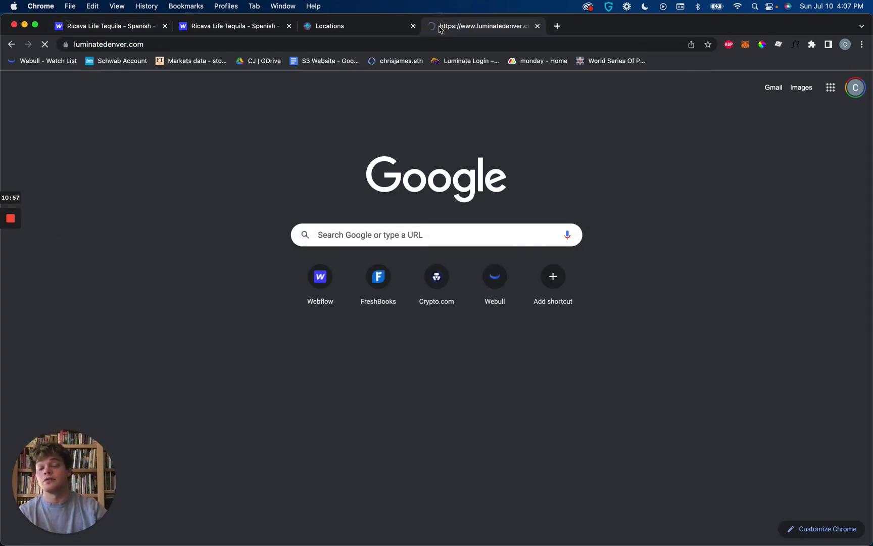